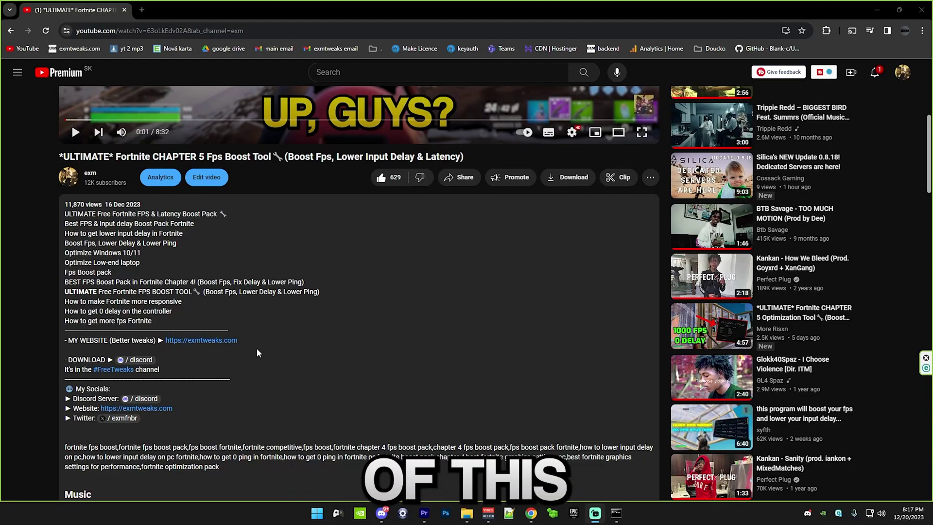
Follow the '/ discord' link in the video description to open the EXM Tweaks invite in Discord.
{"action": "left_click", "coordinate": [140, 360]}
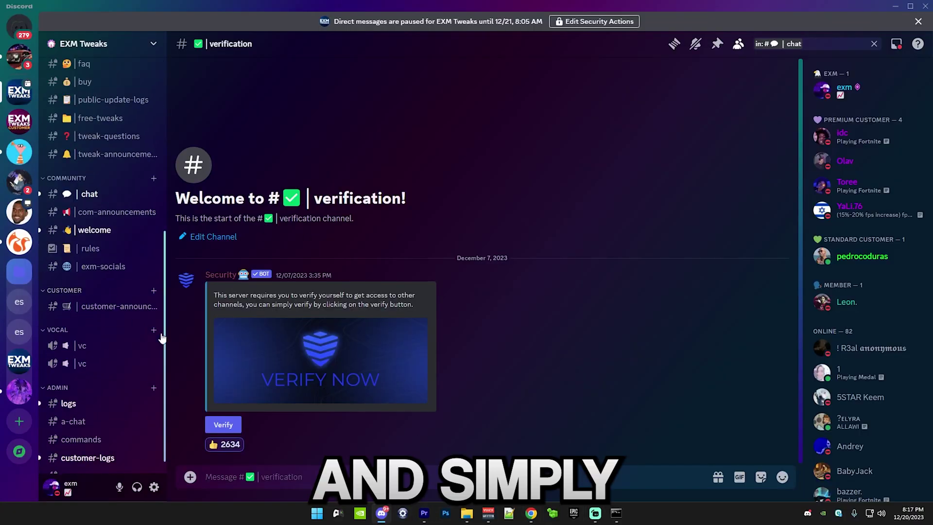
In #free-tweaks, scroll to the version 1.8 post and follow its drive.google.com DOWNLOAD link.
{"action": "scroll", "coordinate": [93, 209], "scroll_direction": "up", "scroll_amount": 2}
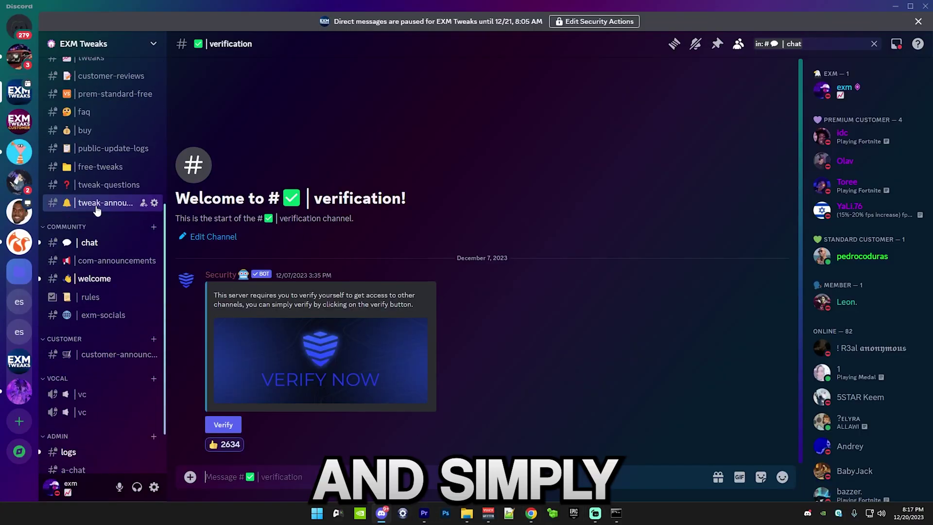
{"action": "left_click", "coordinate": [87, 168]}
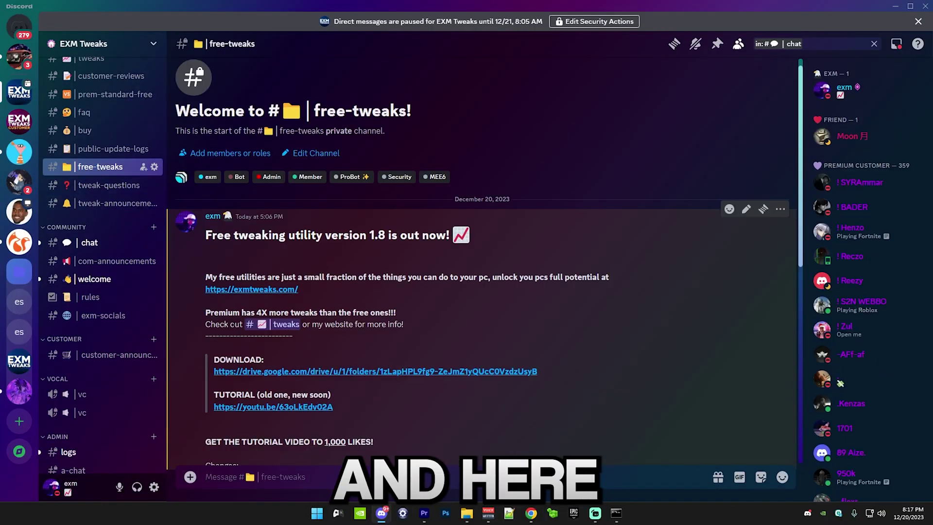
{"action": "scroll", "coordinate": [248, 321], "scroll_direction": "down", "scroll_amount": 1}
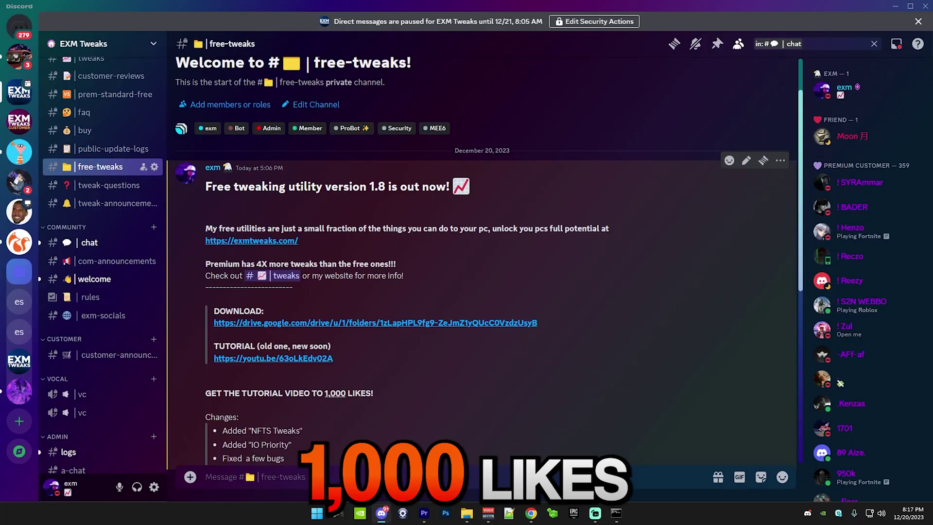
{"action": "scroll", "coordinate": [349, 357], "scroll_direction": "down", "scroll_amount": 1}
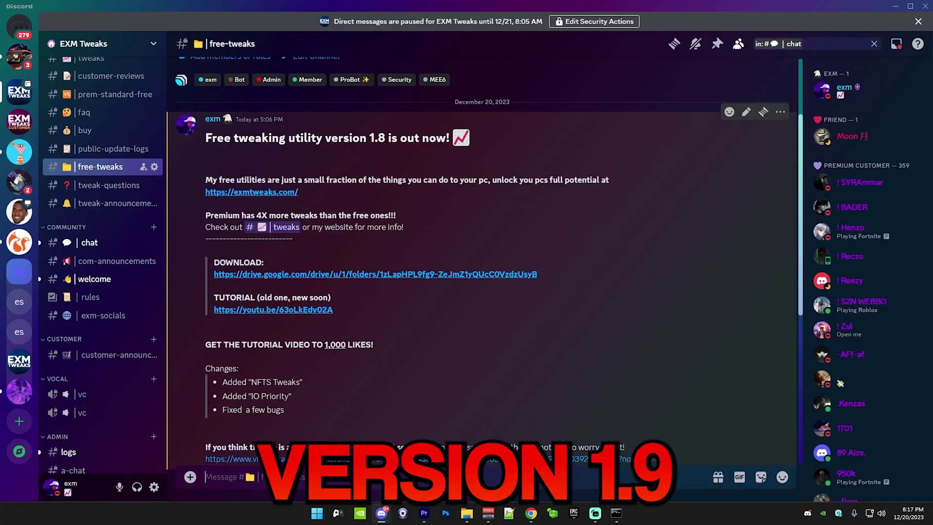
{"action": "left_click", "coordinate": [272, 276]}
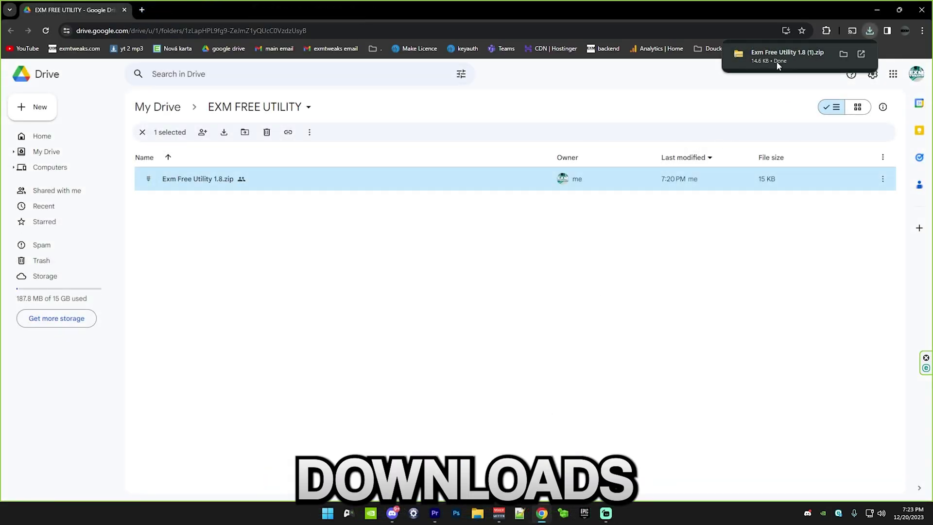
Extract Exm Free Utility 1.8.zip from Downloads into its Exm Free Utility 1.8 folder.
{"action": "left_click", "coordinate": [844, 54]}
{"action": "left_click", "coordinate": [53, 252]}
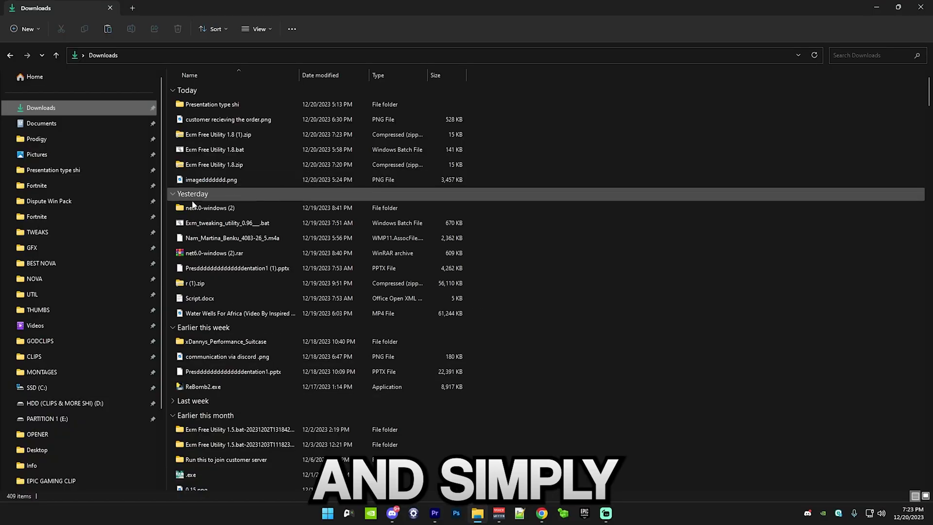
{"action": "left_click", "coordinate": [204, 209]}
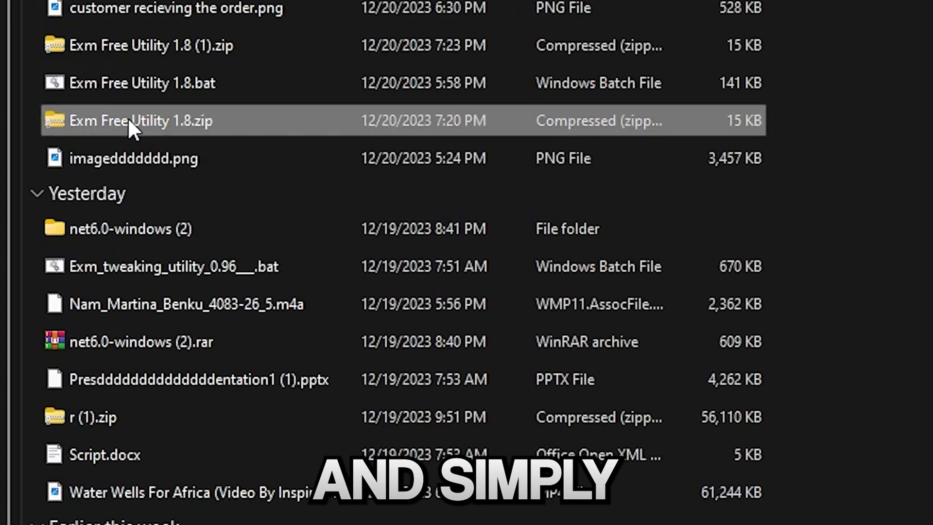
{"action": "right_click", "coordinate": [129, 122]}
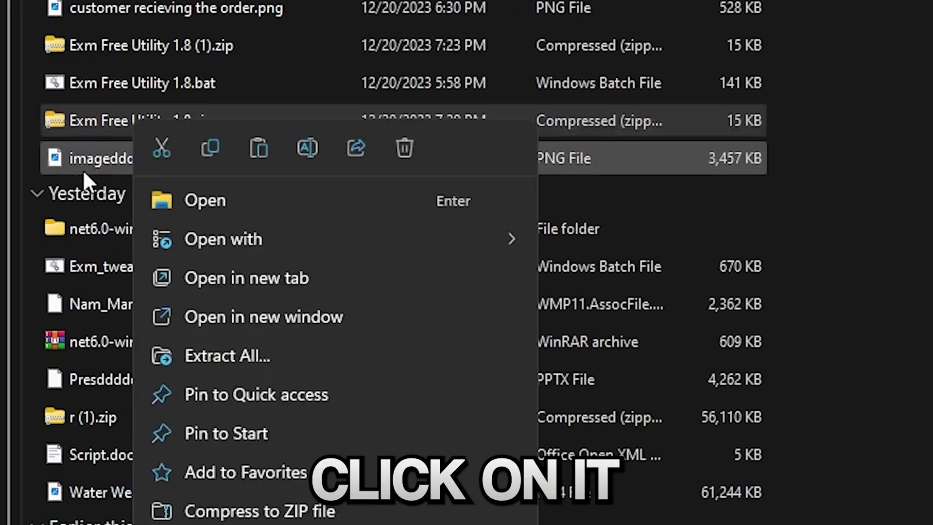
{"action": "left_click", "coordinate": [209, 350]}
{"action": "left_click", "coordinate": [711, 479]}
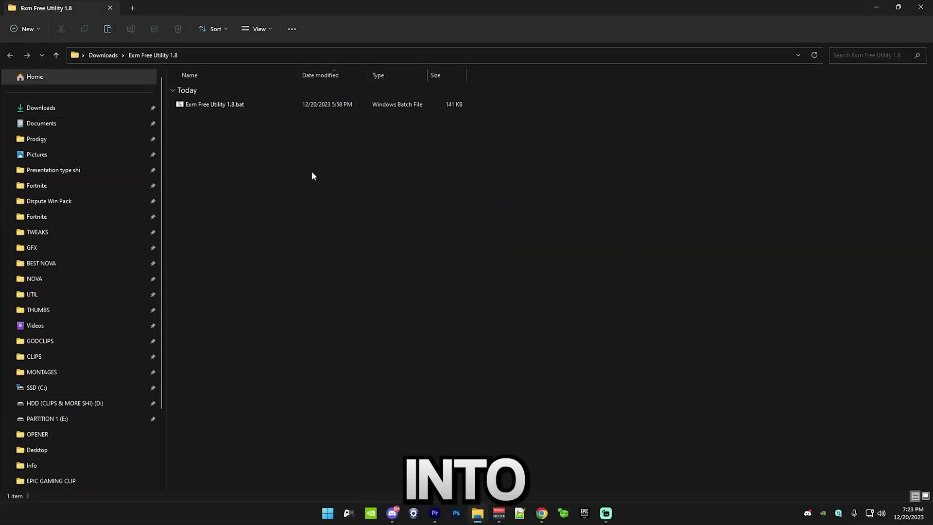
Review Exm Free Utility 1.8.bat's code in Notepad, then bring up the script's run options.
{"action": "right_click", "coordinate": [220, 107]}
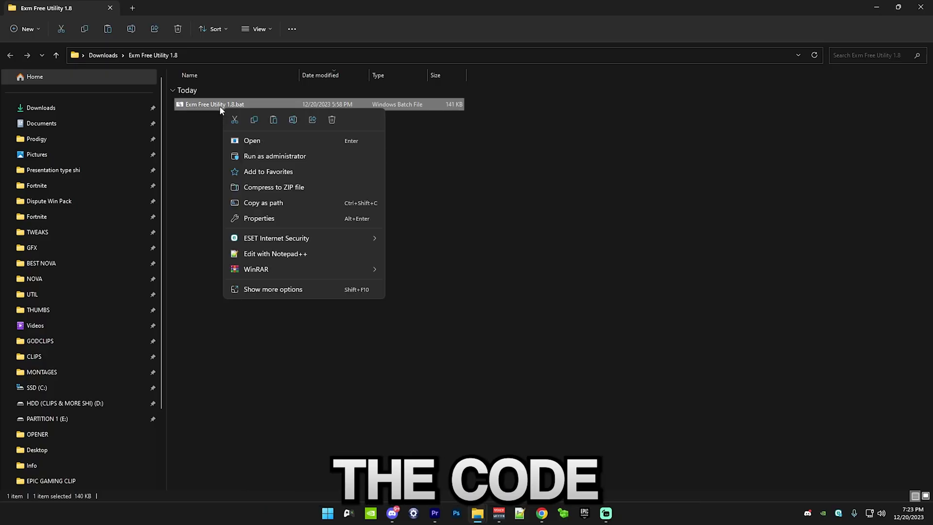
{"action": "left_click", "coordinate": [264, 289]}
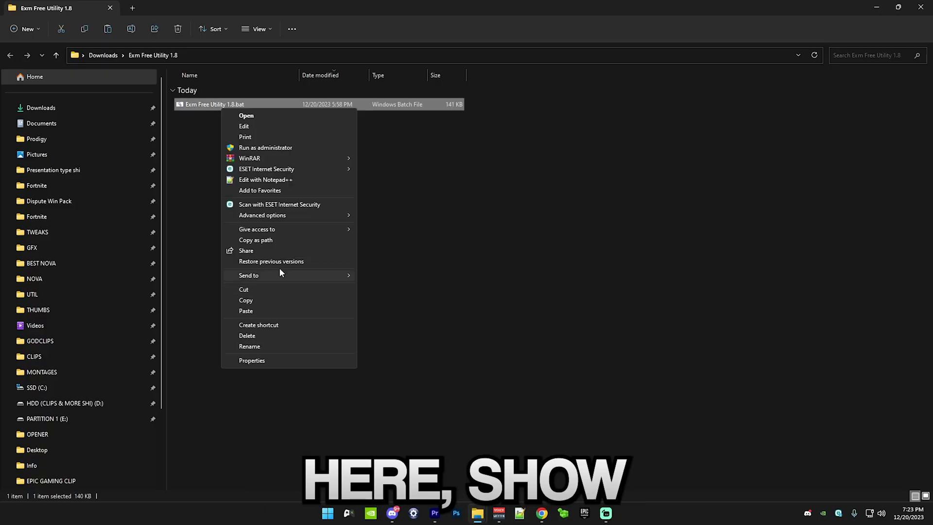
{"action": "left_click", "coordinate": [244, 127]}
{"action": "scroll", "coordinate": [194, 214], "scroll_direction": "down", "scroll_amount": 15}
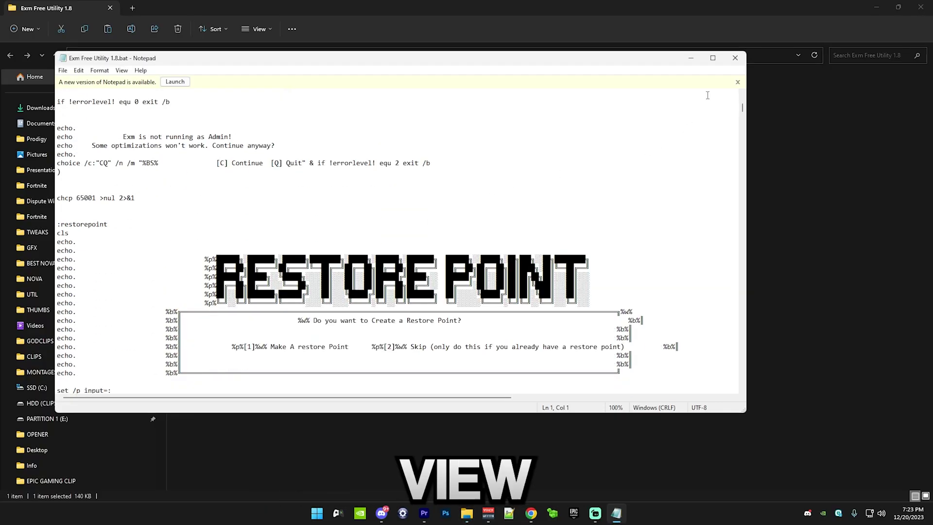
{"action": "left_click", "coordinate": [735, 57]}
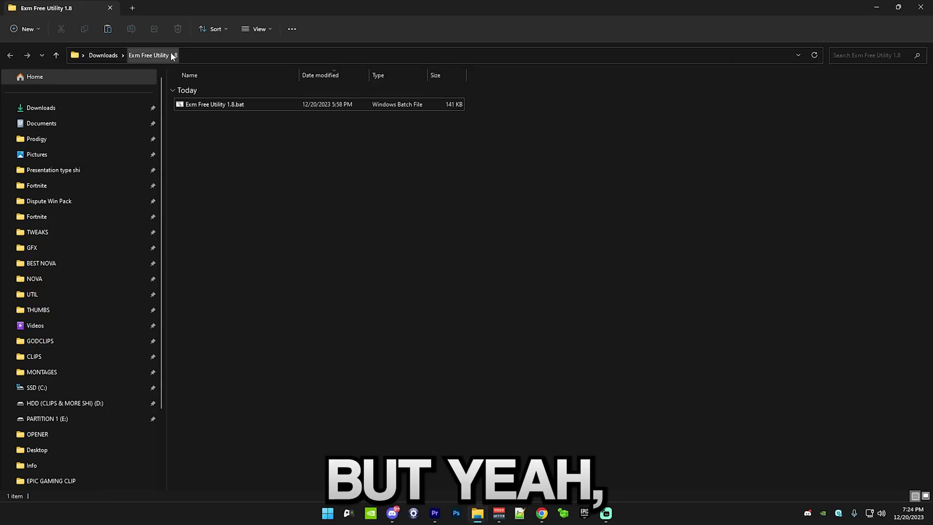
{"action": "right_click", "coordinate": [189, 104]}
Run the script as administrator, maximize the console, create a restore point (option 1), and pass the warning.
{"action": "left_click", "coordinate": [250, 149]}
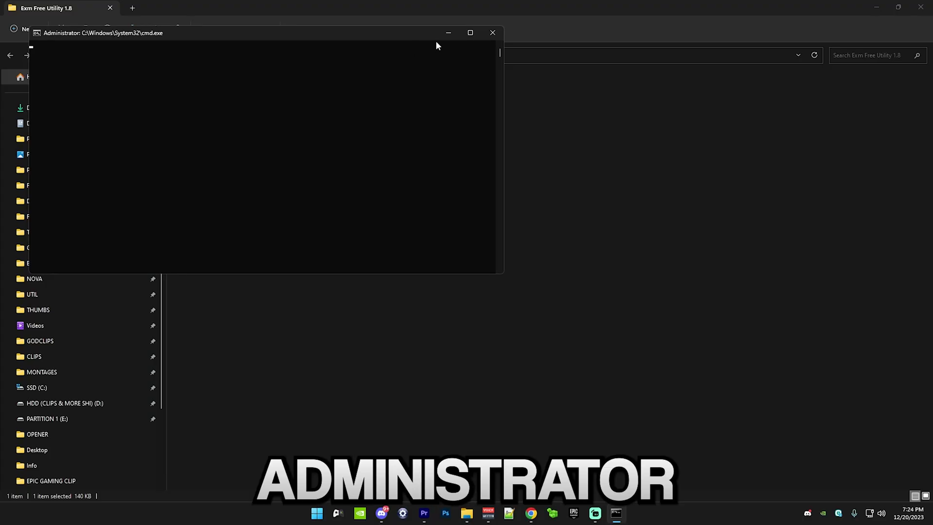
{"action": "left_click", "coordinate": [470, 33]}
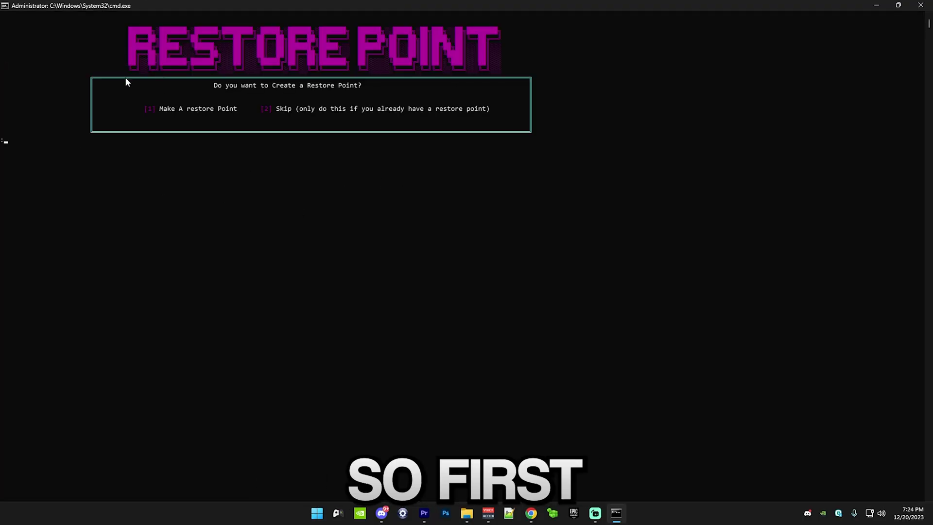
{"action": "type", "text": "1"}
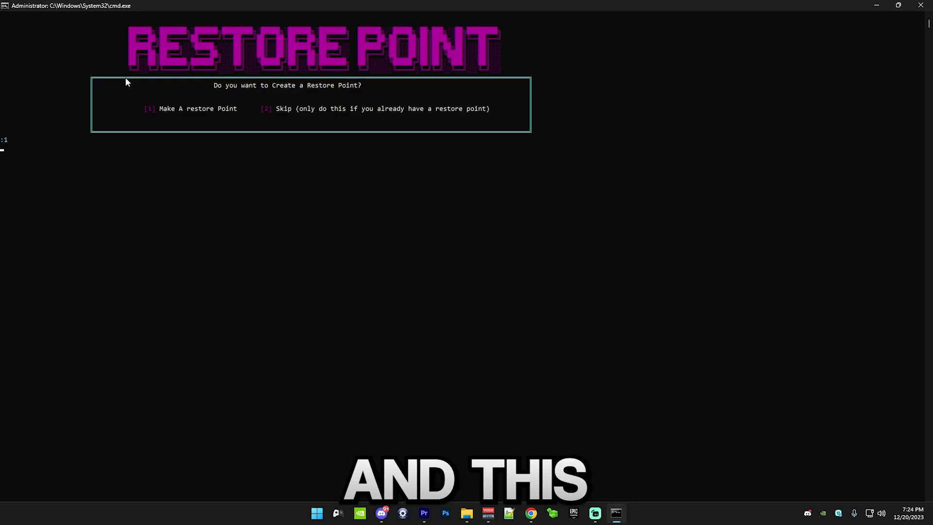
{"action": "key", "text": "Return"}
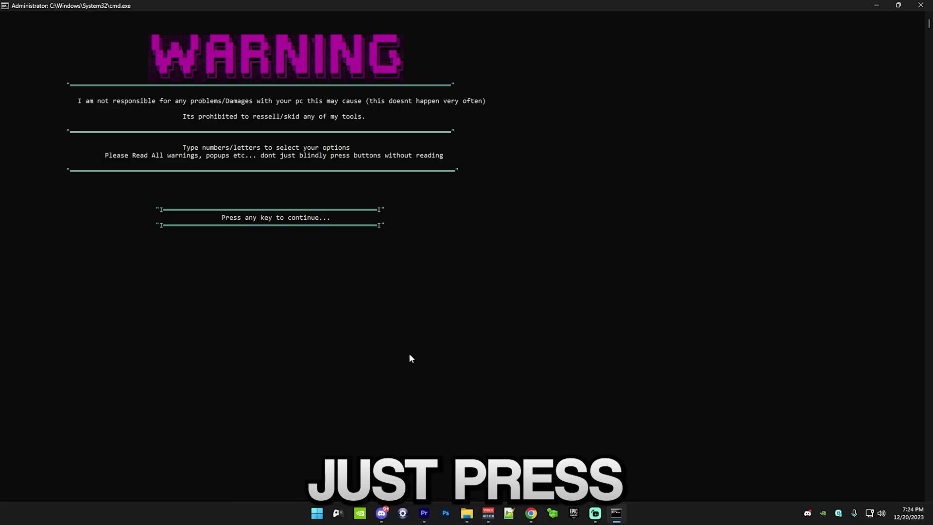
{"action": "key", "text": "Return"}
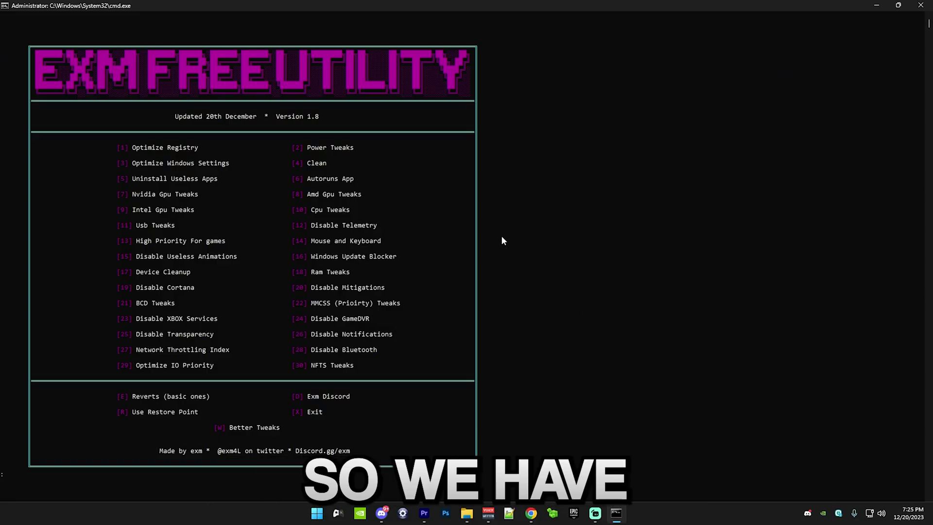
Apply Optimize Registry (option 1), then Power Tweaks to import Exm Free Power Plan v1.
{"action": "type", "text": "1"}
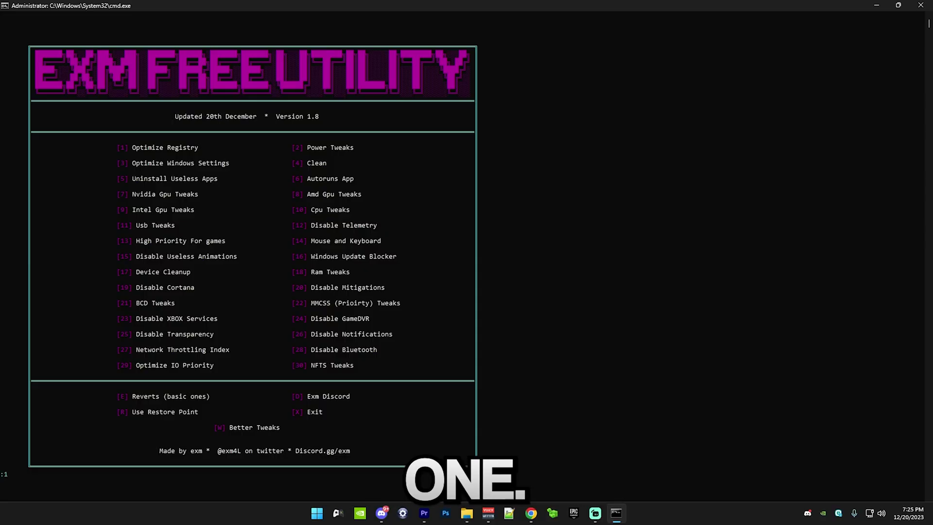
{"action": "key", "text": "Return"}
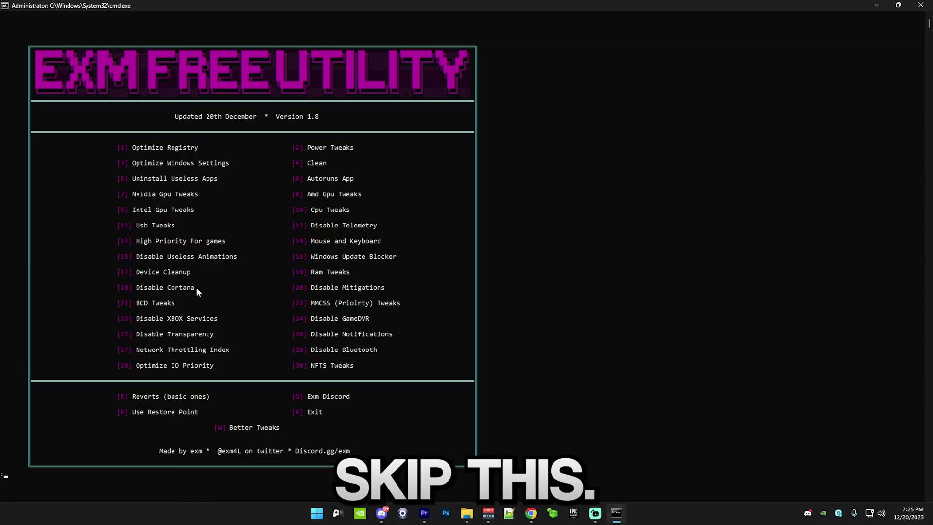
{"action": "key", "text": "BackSpace"}
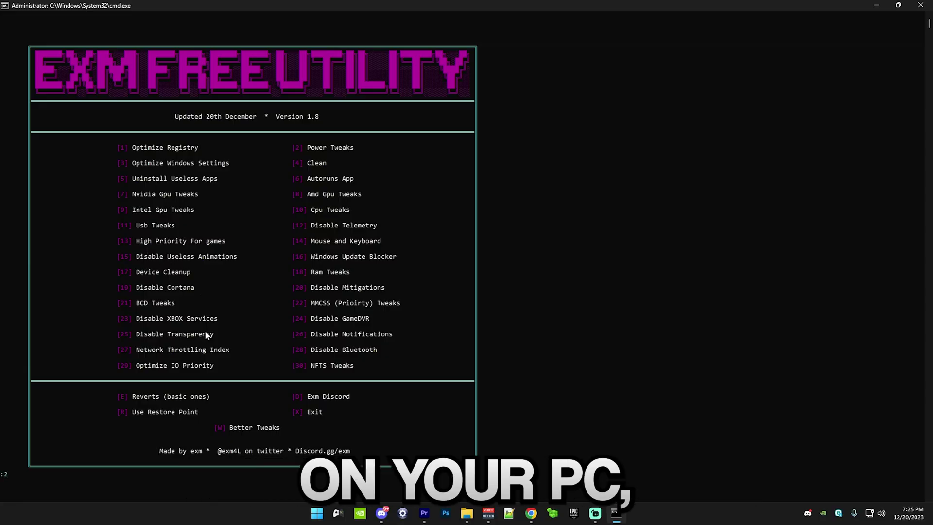
{"action": "key", "text": "Return"}
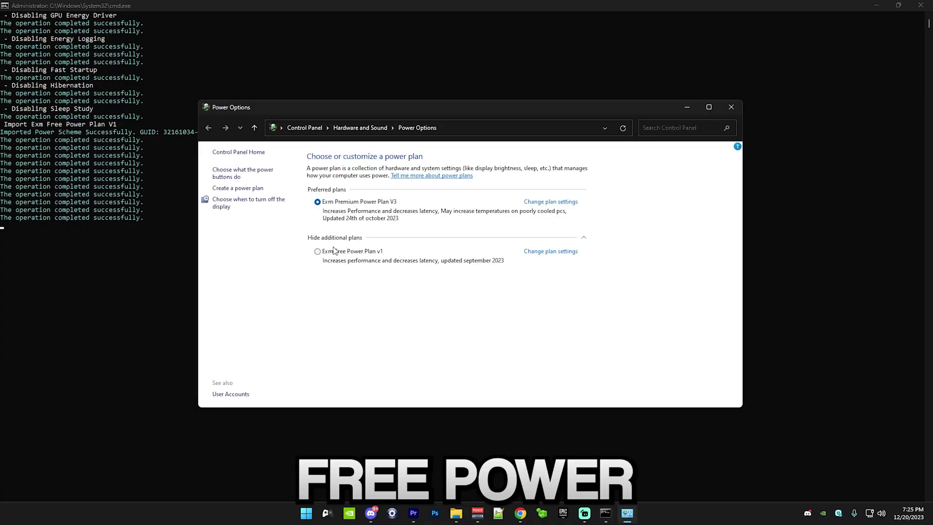
Keep Exm Premium Power Plan V3 active and delete Exm Free Power Plan v1.
{"action": "left_click", "coordinate": [318, 251]}
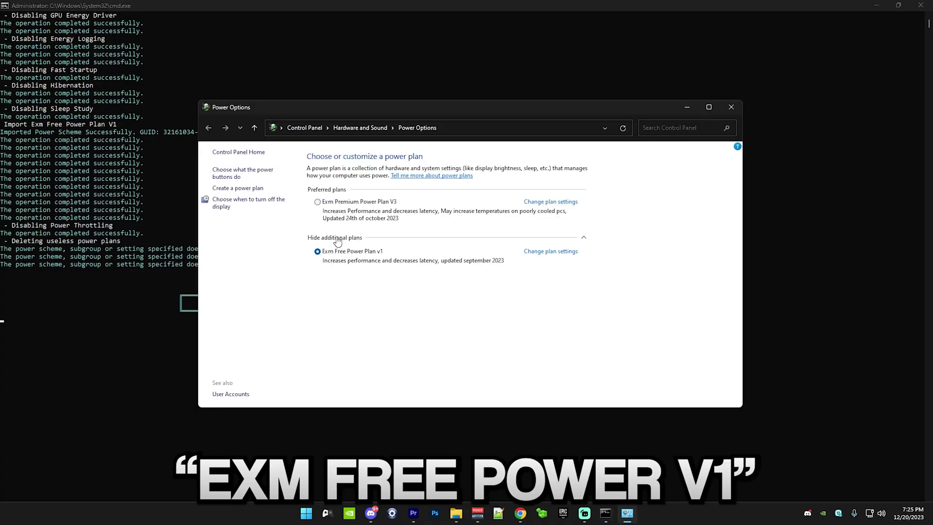
{"action": "left_click", "coordinate": [319, 202]}
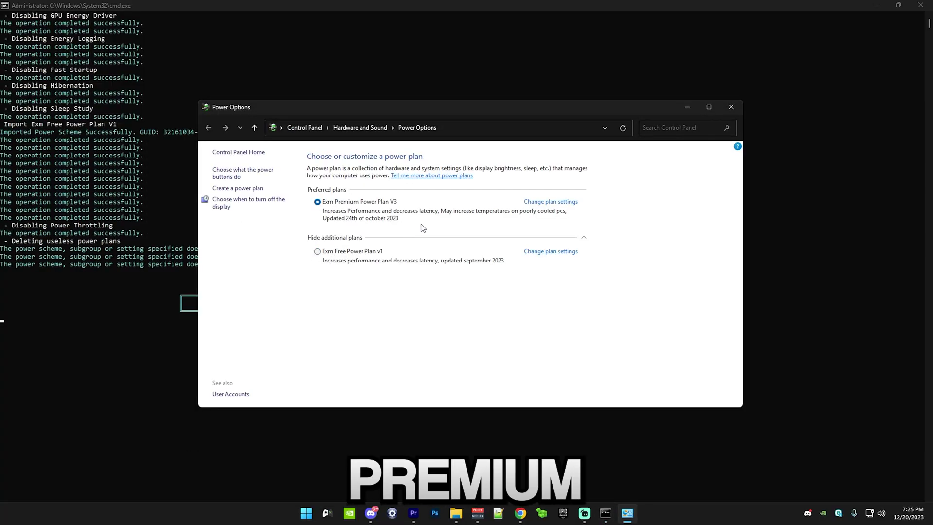
{"action": "left_click", "coordinate": [561, 252]}
{"action": "left_click", "coordinate": [352, 247]}
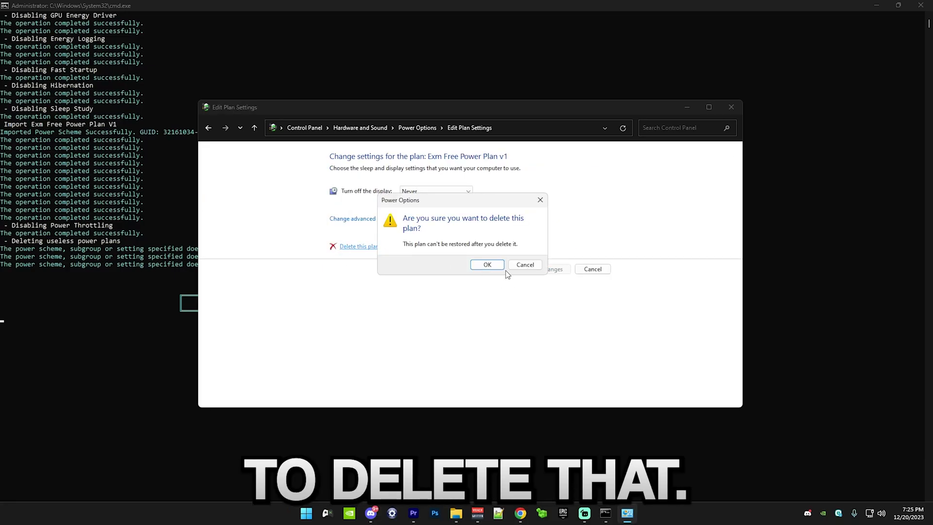
{"action": "left_click", "coordinate": [473, 263]}
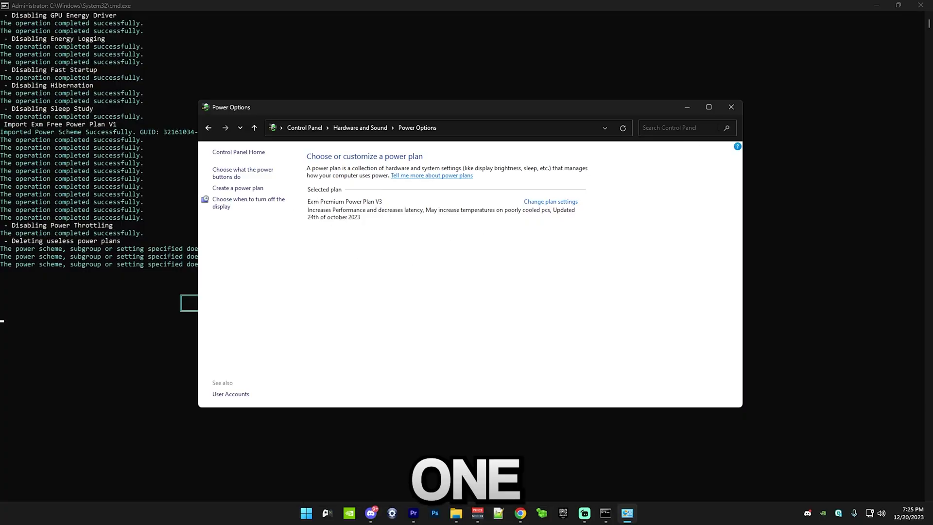
{"action": "left_click", "coordinate": [731, 107]}
Run Optimize Windows Settings (option 3), checking its error output, then Clean (option 4) to clear Temp files.
{"action": "key", "text": "Return"}
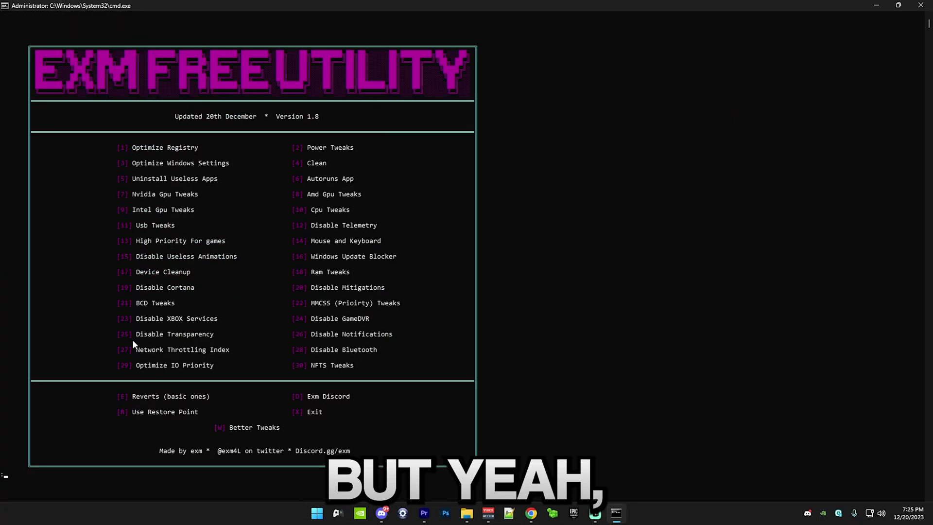
{"action": "type", "text": "3"}
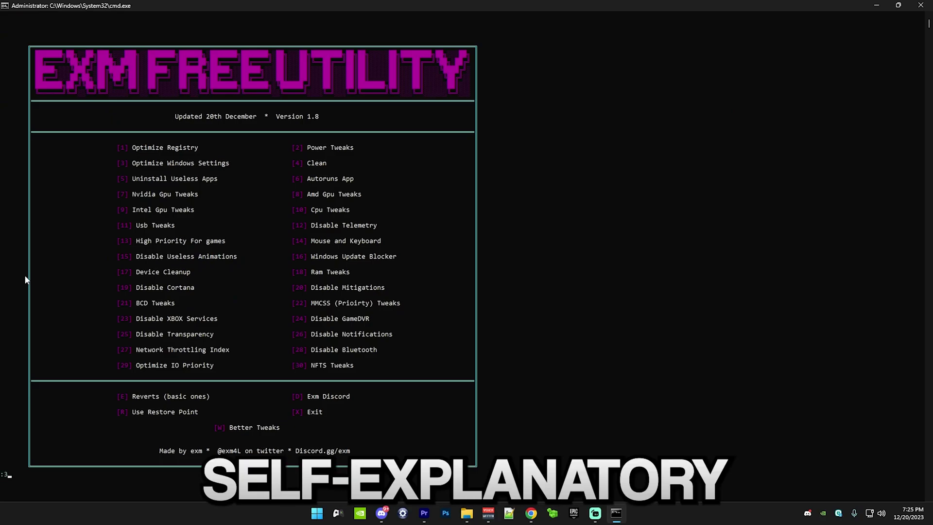
{"action": "key", "text": "Return"}
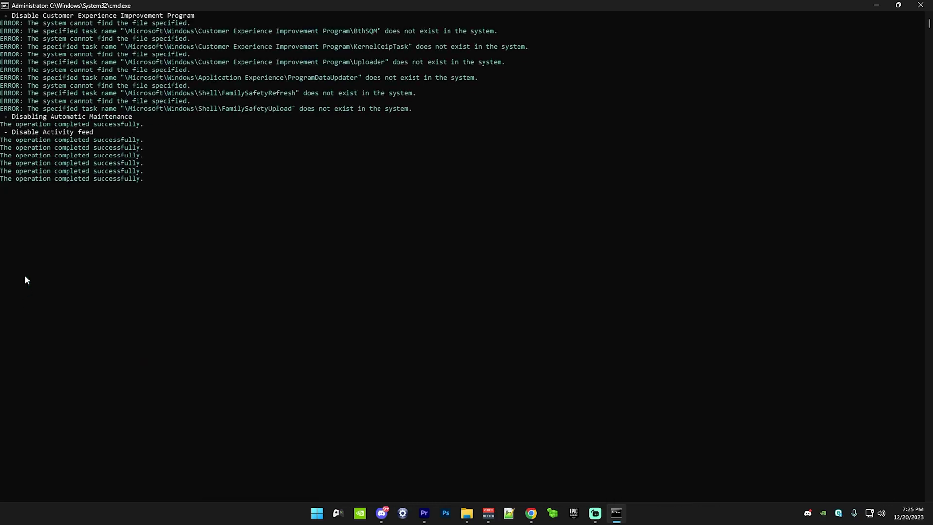
{"action": "left_click", "coordinate": [28, 41]}
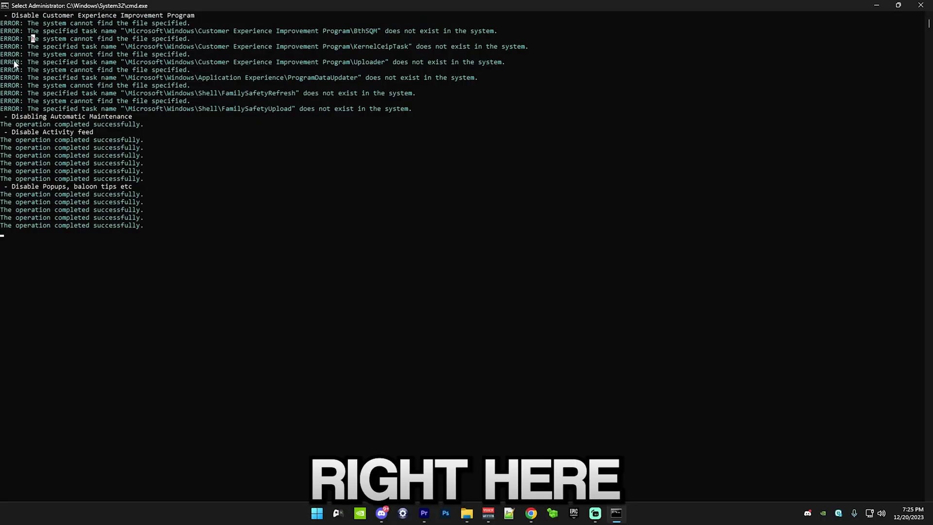
{"action": "left_click_drag", "start_coordinate": [116, 23], "coordinate": [120, 31]}
{"action": "left_click", "coordinate": [89, 64]}
{"action": "right_click", "coordinate": [71, 142]}
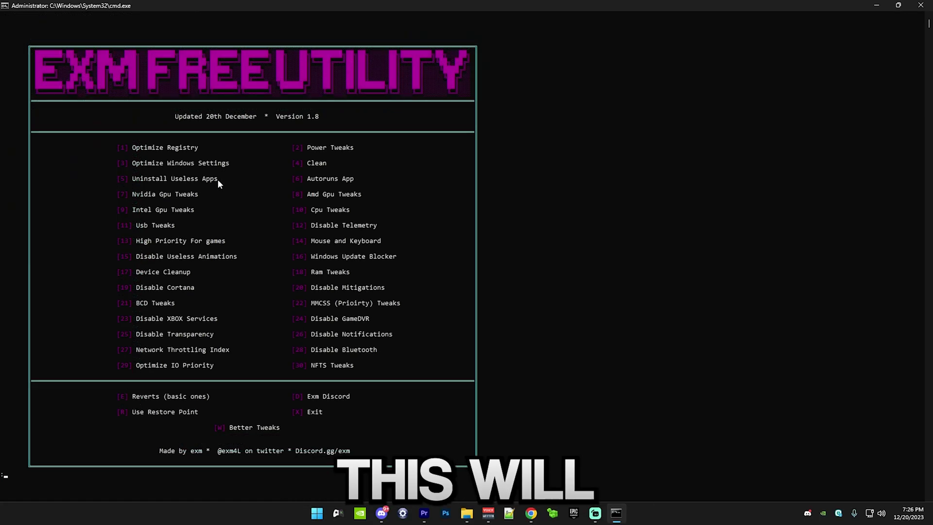
{"action": "type", "text": "4"}
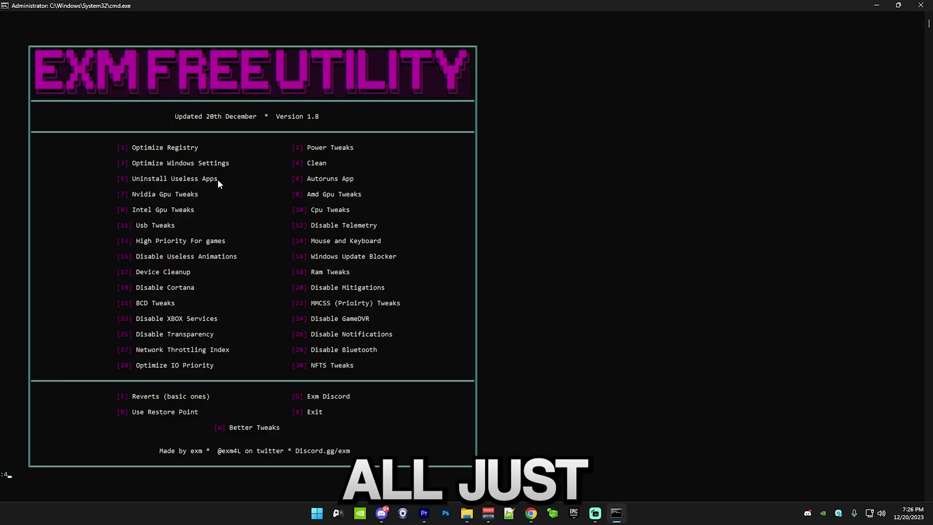
{"action": "key", "text": "Return"}
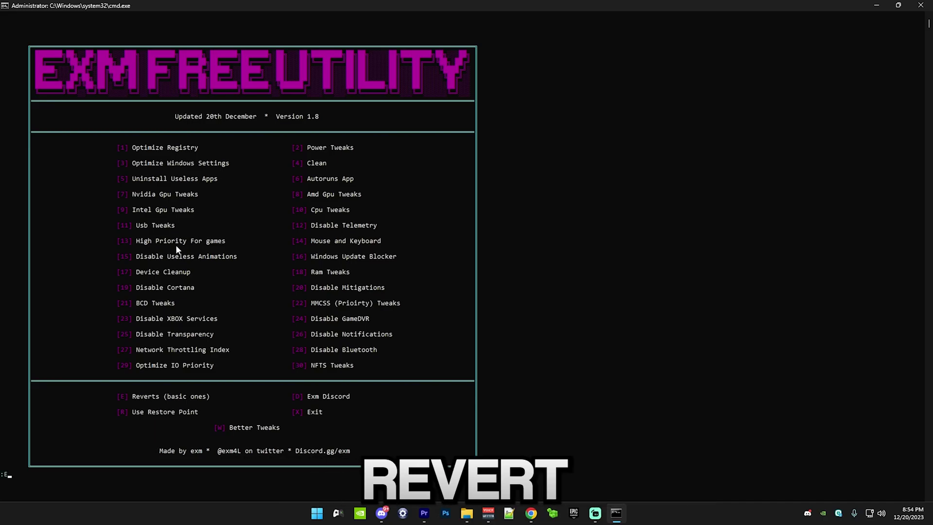
Remove unneeded app packages like Bing News and Weather, then start the Autoruns App option.
{"action": "type", "text": "E"}
{"action": "key", "text": "Return"}
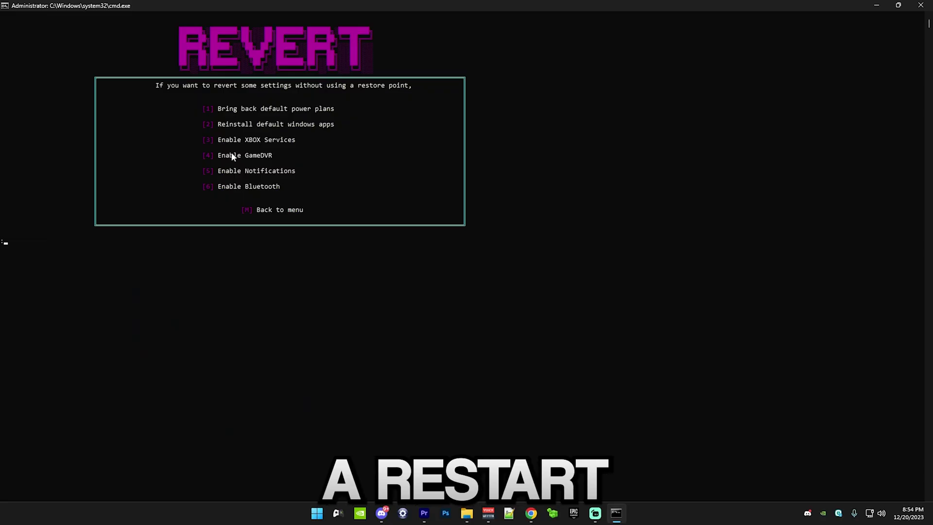
{"action": "type", "text": "2"}
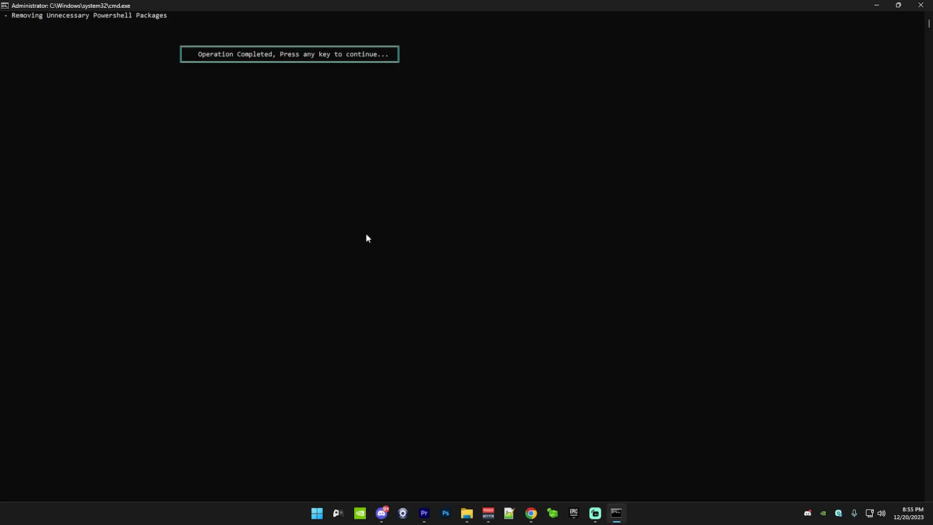
{"action": "key", "text": "Return"}
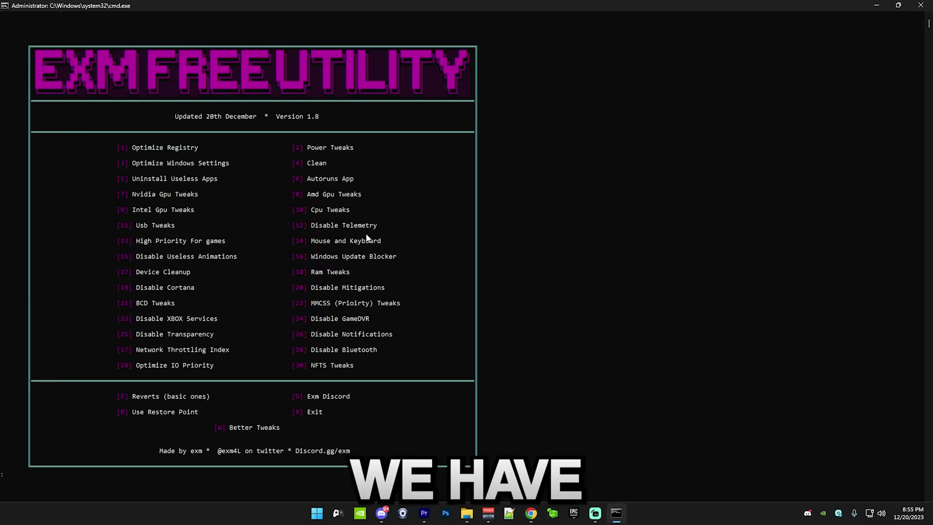
{"action": "type", "text": "T"}
{"action": "key", "text": "BackSpace"}
{"action": "type", "text": "Y"}
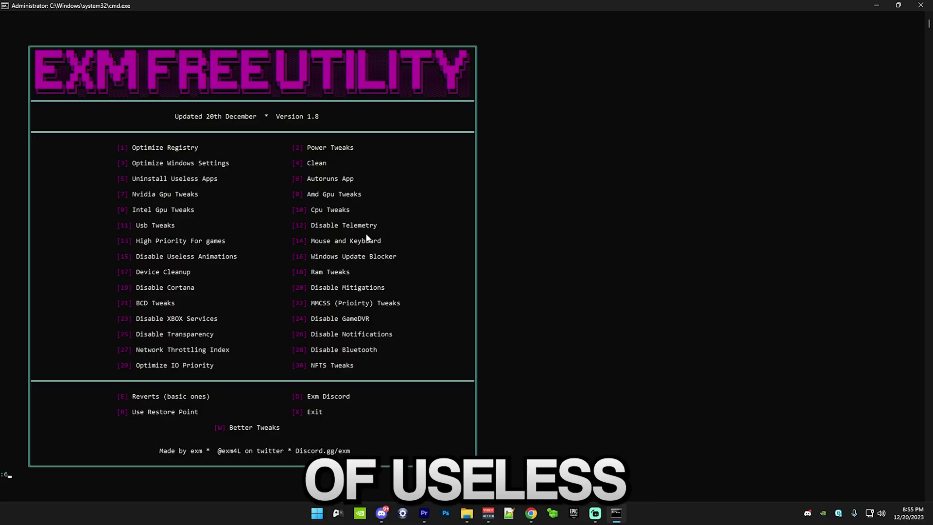
{"action": "key", "text": "Return"}
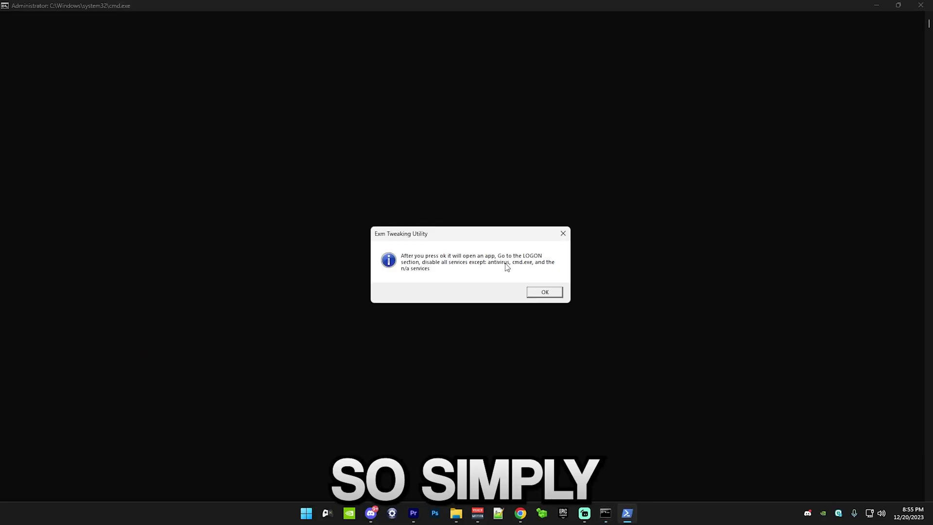
In Autoruns' Logon tab, uncheck RtkAudService, Google Chrome and Microsoft Edge, keeping antivirus, cmd.exe and n/a.
{"action": "left_click", "coordinate": [539, 292]}
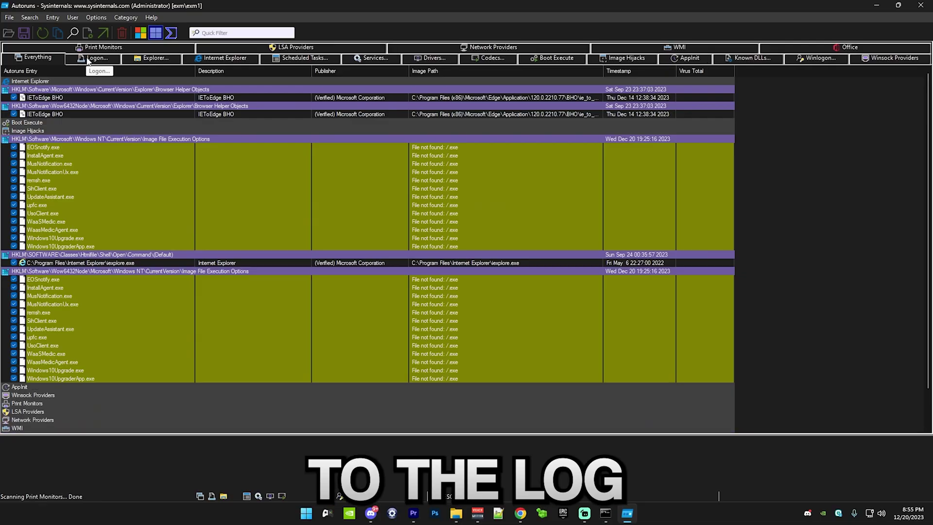
{"action": "left_click", "coordinate": [86, 59]}
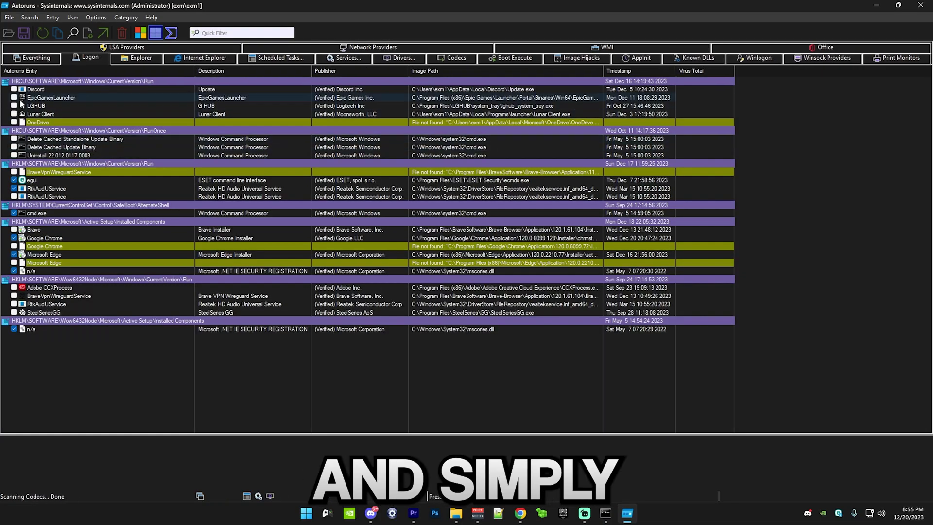
{"action": "left_click", "coordinate": [48, 181]}
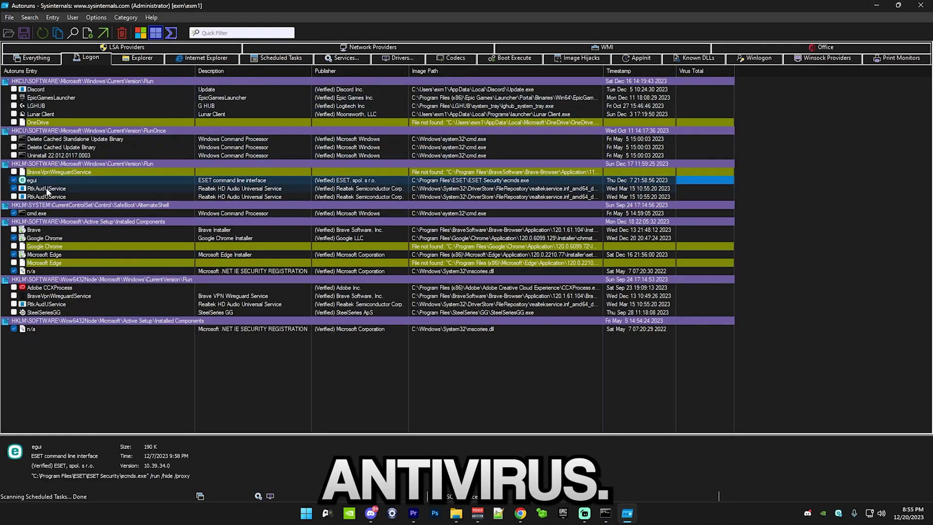
{"action": "left_click", "coordinate": [34, 329]}
{"action": "left_click", "coordinate": [34, 271]}
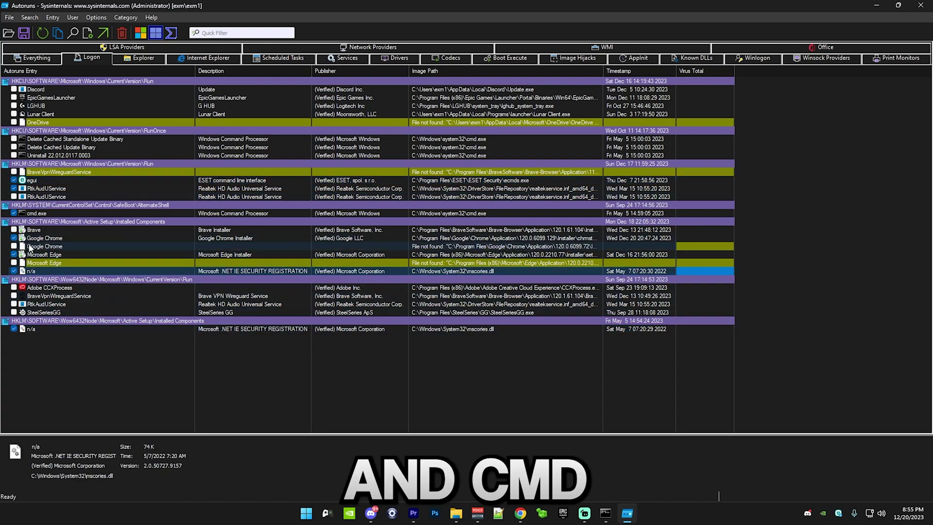
{"action": "left_click", "coordinate": [43, 214]}
{"action": "left_click", "coordinate": [13, 188]}
{"action": "left_click", "coordinate": [13, 238]}
{"action": "left_click", "coordinate": [14, 254]}
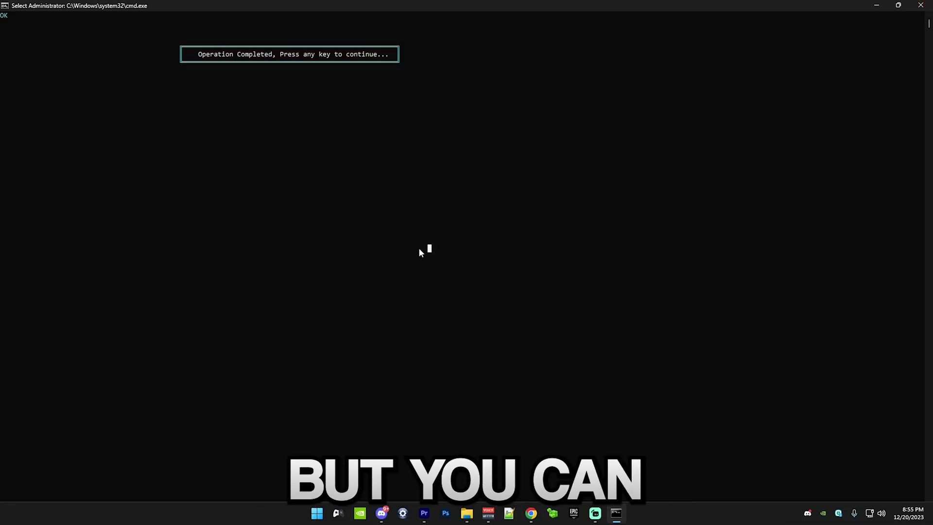
Dismiss the Operation Completed prompt to get back to the Version 1.8 main menu.
{"action": "key", "text": "Return"}
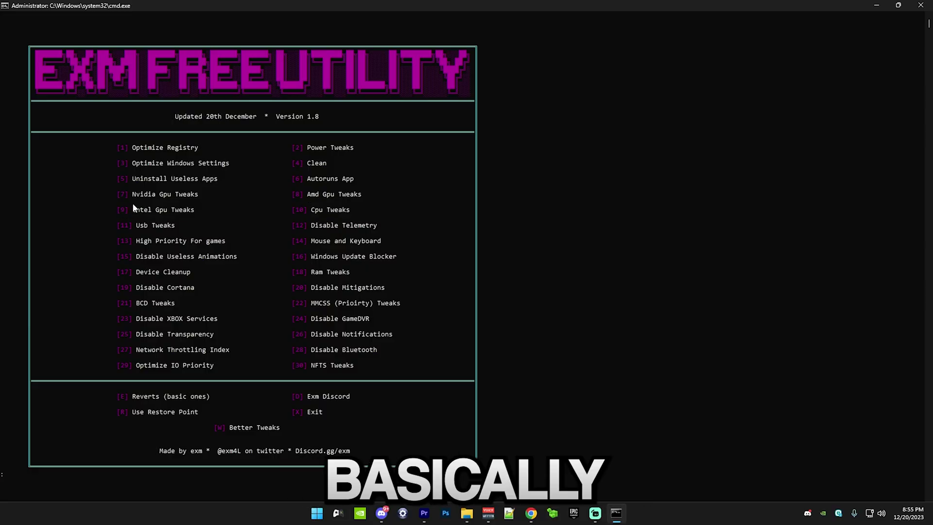
Confirm on Task Manager's GPU 0 page that the card is an NVIDIA GeForce RTX 3080, then enter choice 7.
{"action": "left_click", "coordinate": [317, 513]}
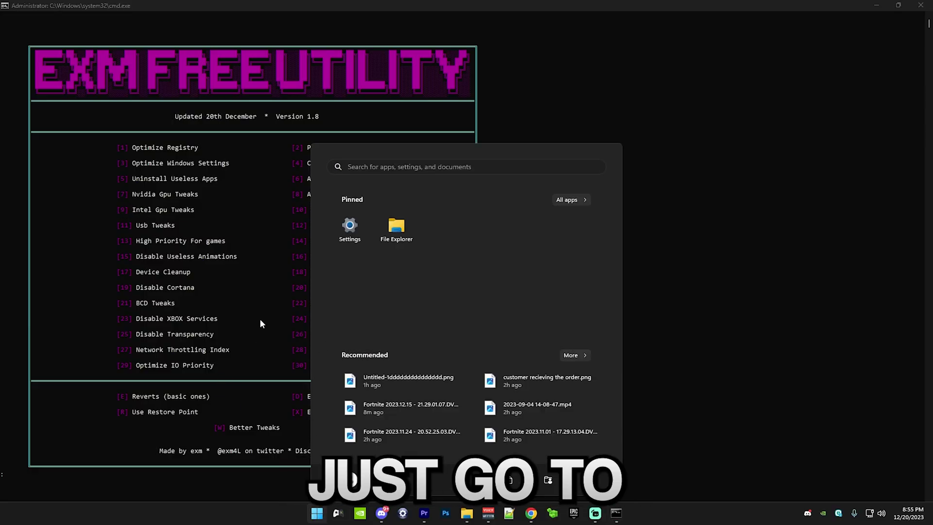
{"action": "type", "text": "task manager"}
{"action": "key", "text": "Return"}
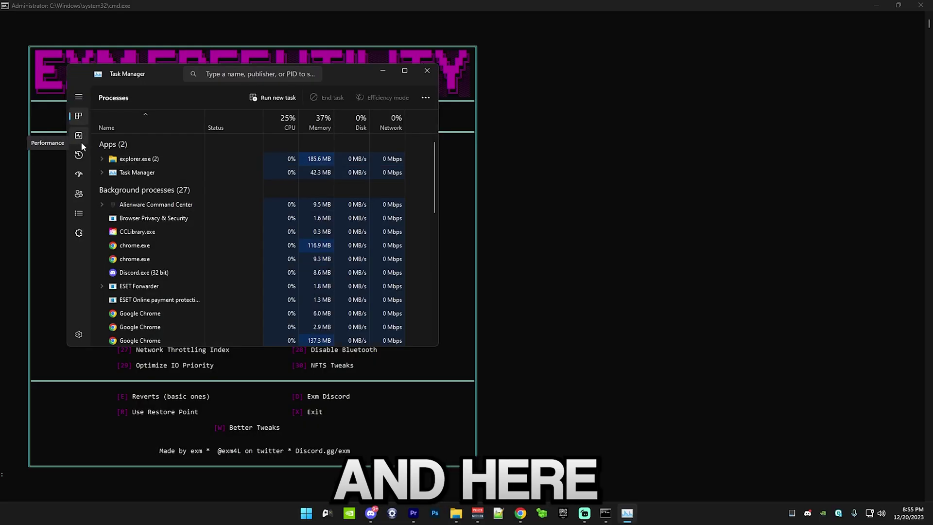
{"action": "left_click", "coordinate": [79, 137]}
{"action": "left_click", "coordinate": [133, 294]}
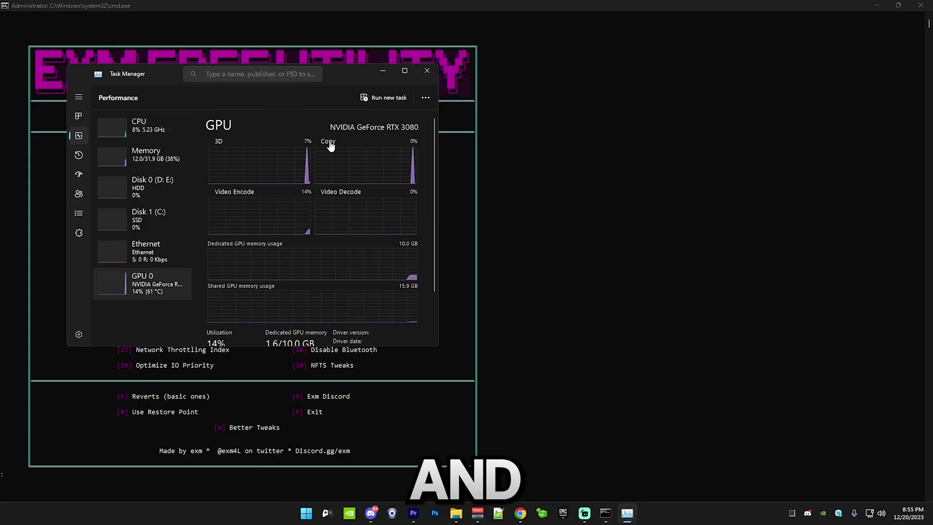
{"action": "left_click", "coordinate": [430, 68]}
{"action": "type", "text": "7"}
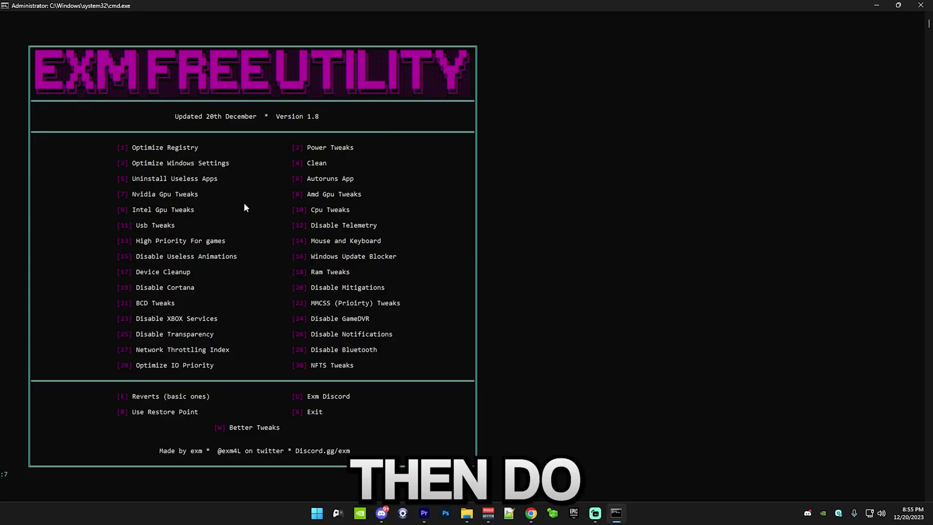
Run the Nvidia GPU tweaks (7), accepting the imported profile, then the CPU tweaks (10).
{"action": "key", "text": "Return"}
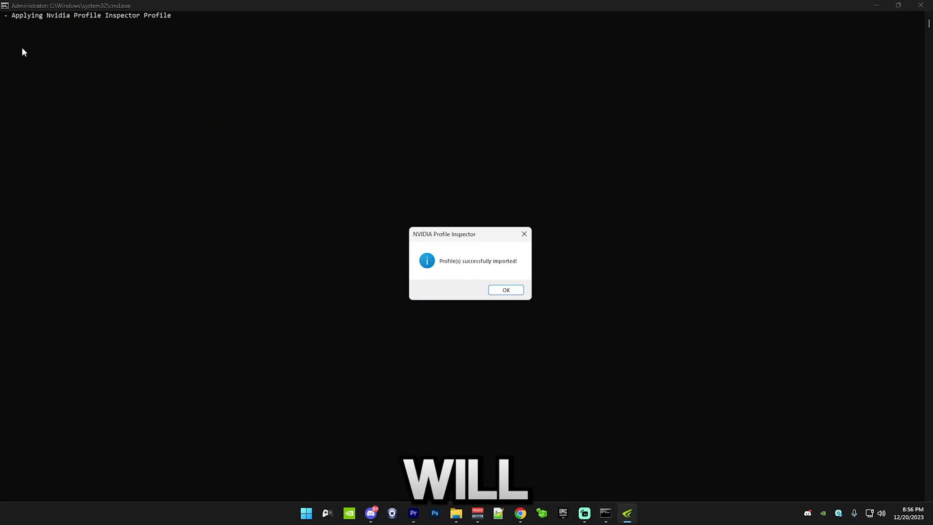
{"action": "left_click", "coordinate": [505, 290]}
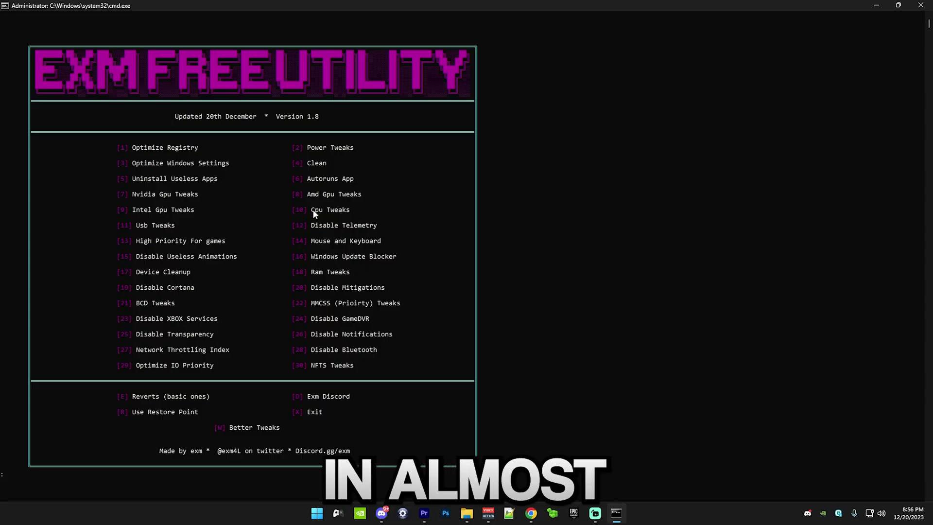
{"action": "type", "text": "10"}
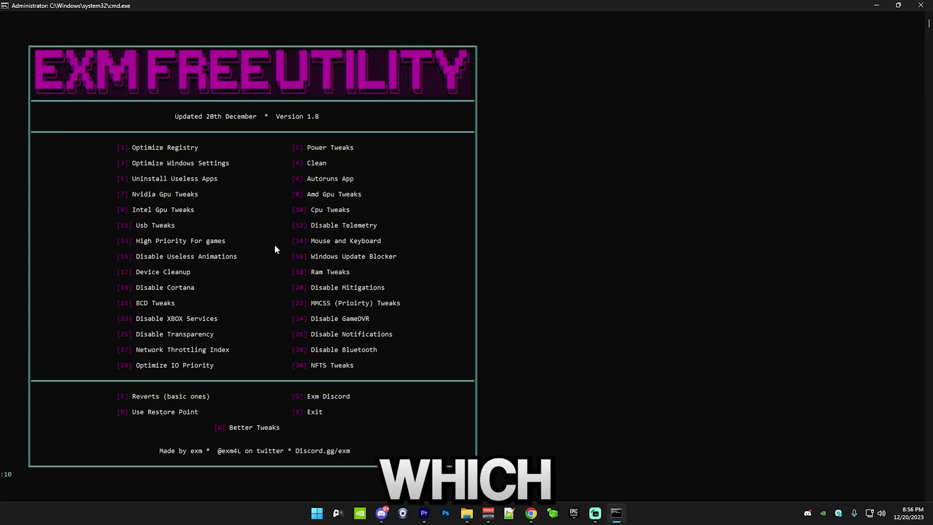
{"action": "key", "text": "Return"}
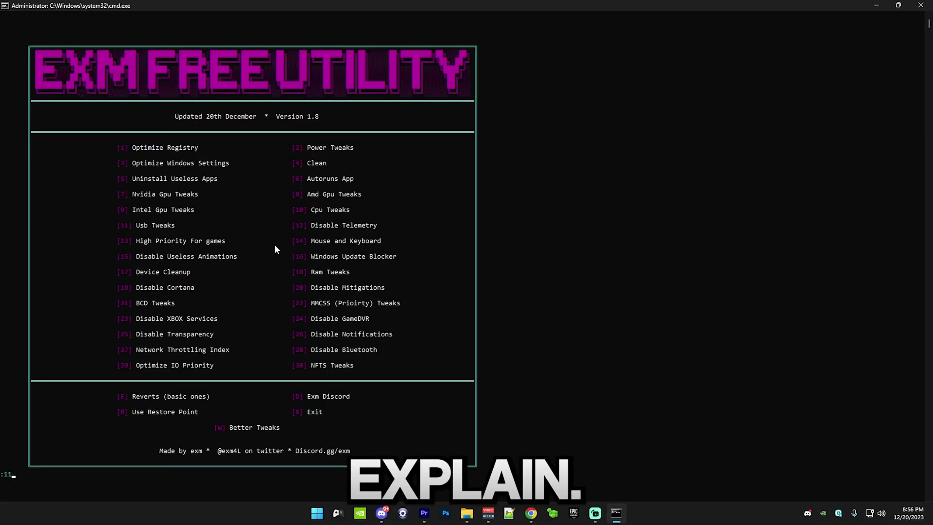
In the option 13 priority menu, apply the CPU priority tweak for Fortnite (choice 1).
{"action": "type", "text": "13"}
{"action": "key", "text": "Return"}
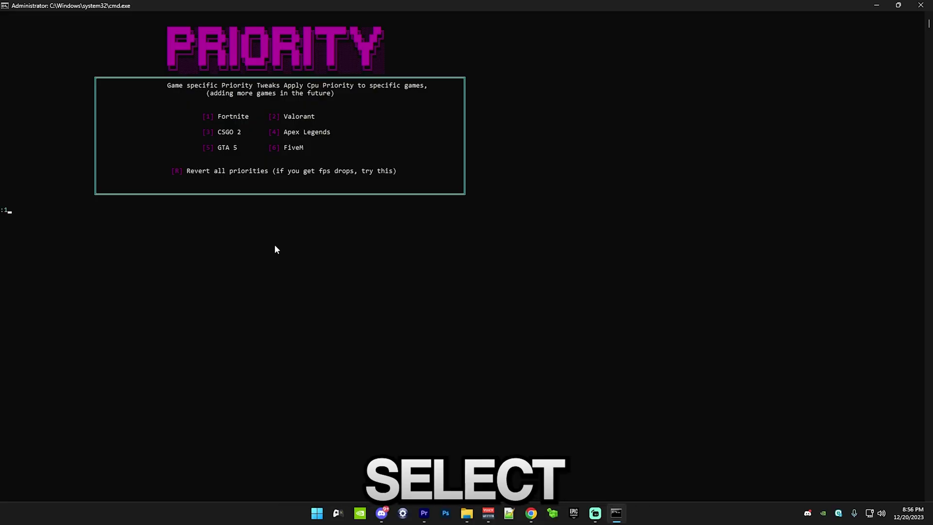
{"action": "type", "text": "1"}
{"action": "key", "text": "BackSpace"}
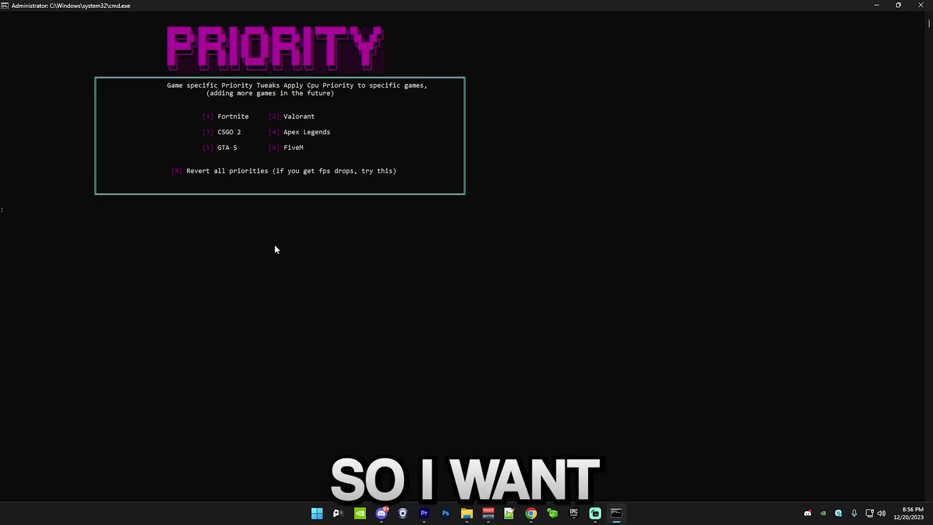
{"action": "type", "text": "1"}
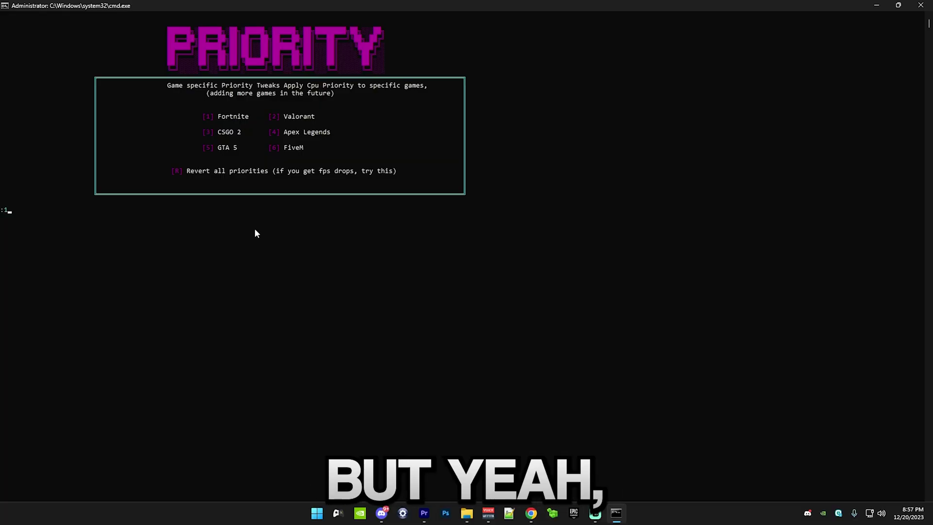
{"action": "key", "text": "Return"}
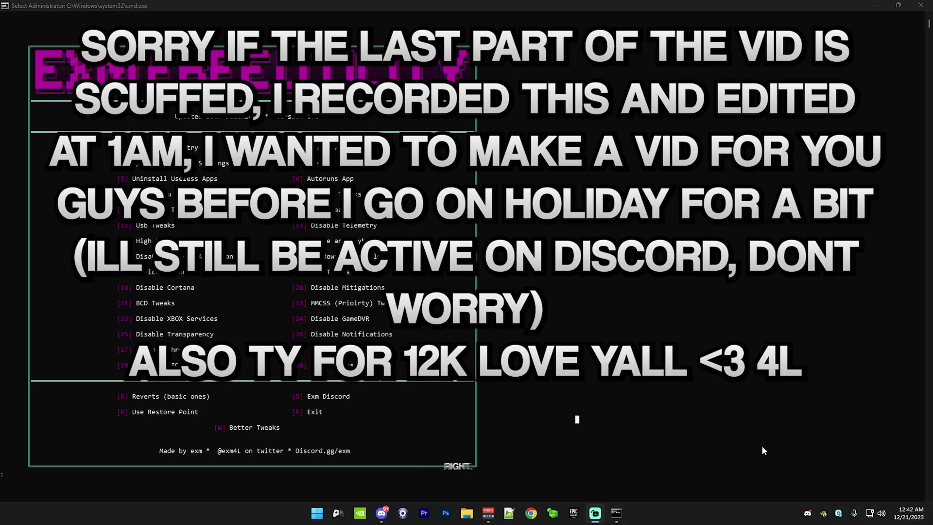
Open the mouse and keyboard tweaks (14) and confirm in Task Manager that the CPU is an Intel Core i7-13700KF.
{"action": "type", "text": "14"}
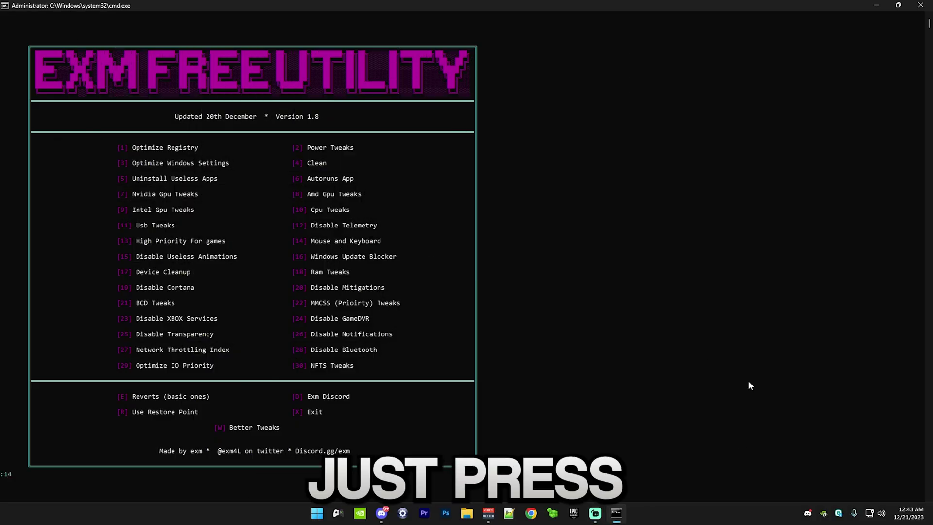
{"action": "key", "text": "Return"}
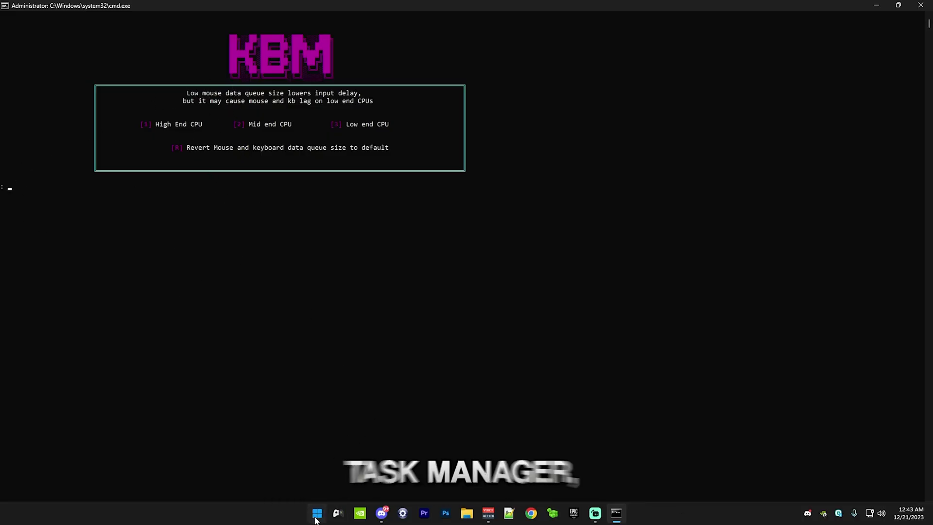
{"action": "key", "text": "super"}
{"action": "type", "text": "task manager"}
{"action": "left_click", "coordinate": [336, 245]}
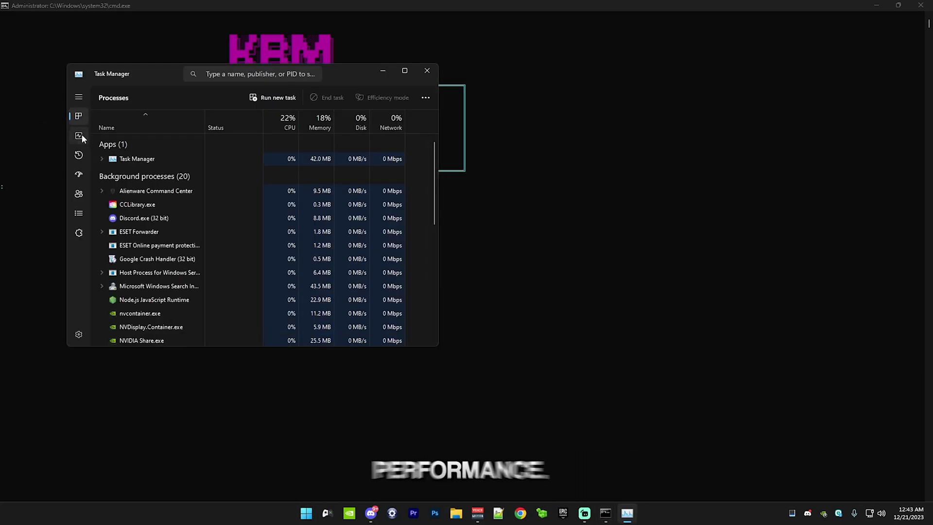
{"action": "left_click", "coordinate": [80, 135]}
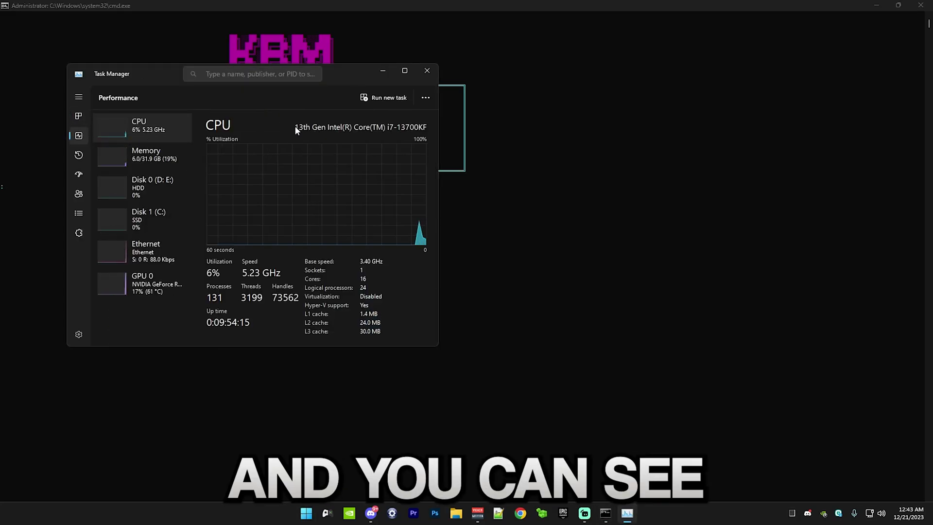
{"action": "left_click_drag", "start_coordinate": [344, 80], "coordinate": [429, 265]}
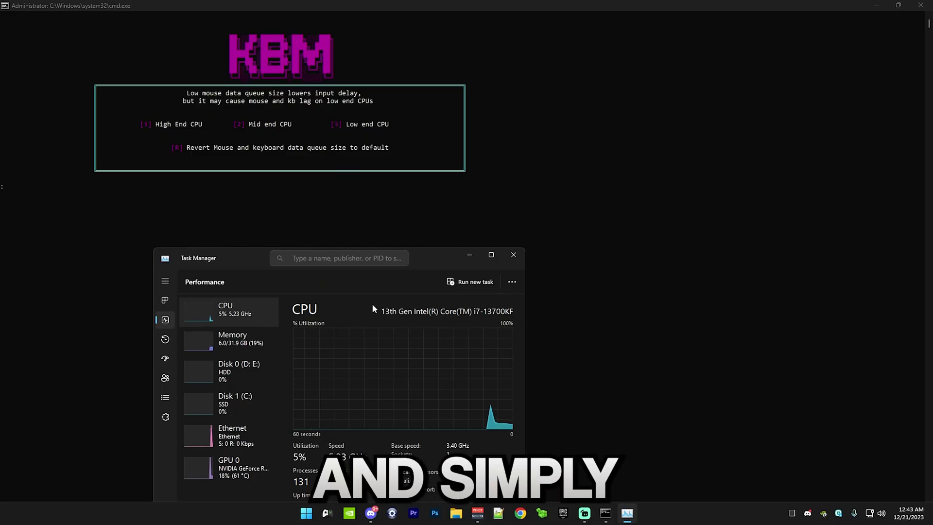
{"action": "left_click", "coordinate": [513, 255]}
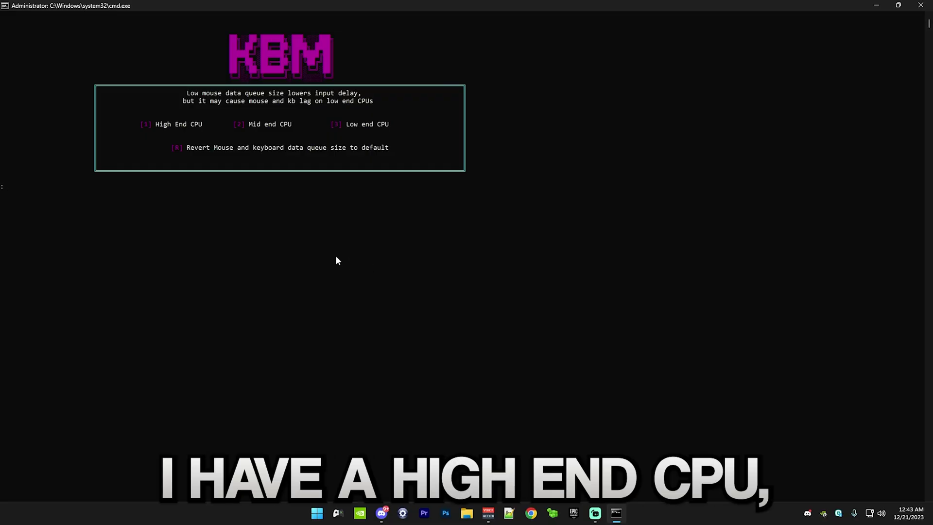
Apply the High End CPU data queue size for mouse and keyboard.
{"action": "key", "text": "Return"}
{"action": "key", "text": "Return"}
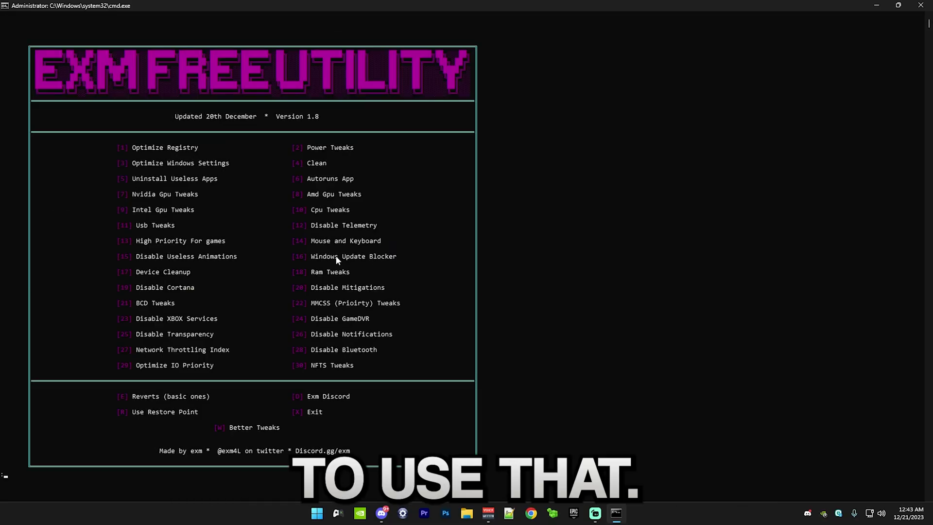
{"action": "type", "text": "c"}
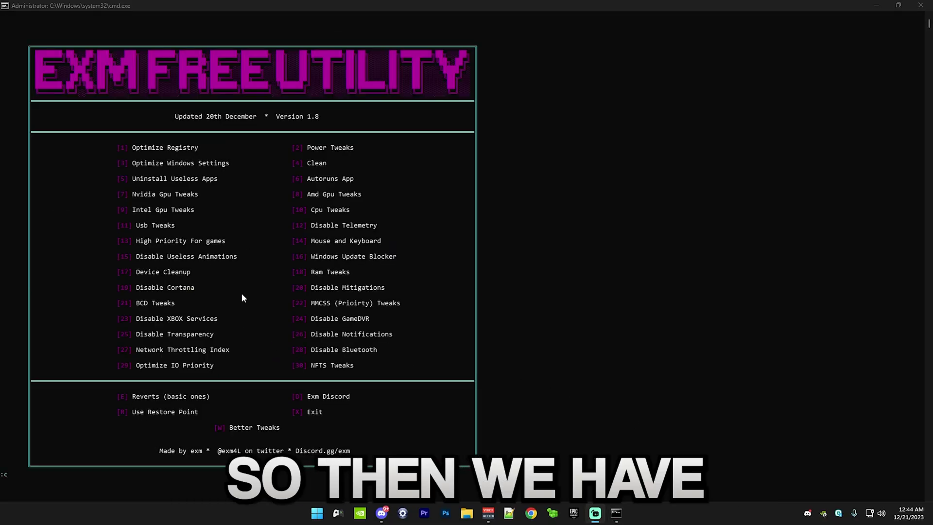
{"action": "left_click", "coordinate": [356, 316]}
Set visual effects (option 15) to Custom, keeping only icon thumbnails and smooth screen-font edges.
{"action": "type", "text": "15"}
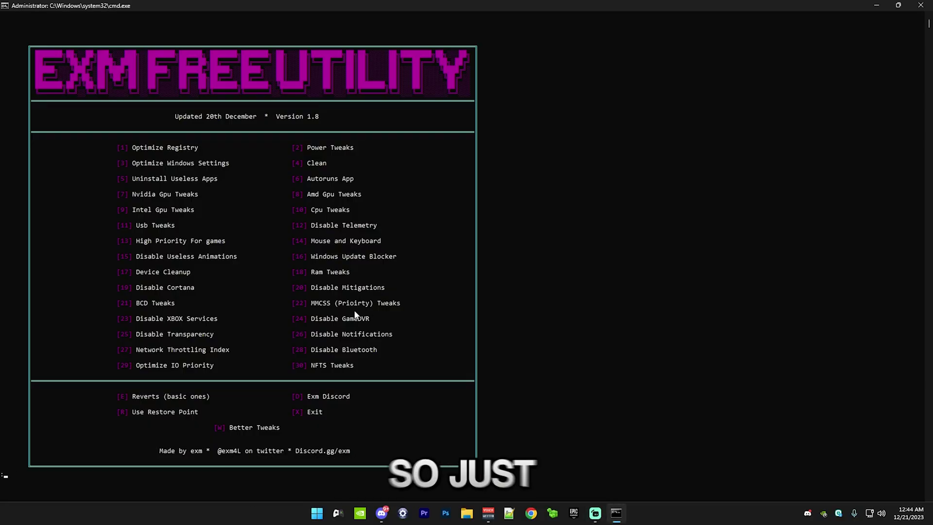
{"action": "key", "text": "Return"}
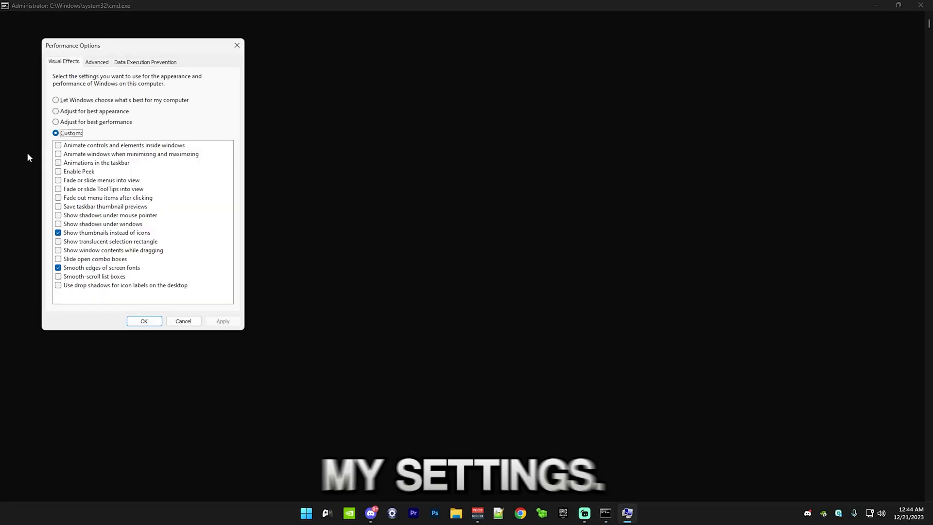
{"action": "left_click", "coordinate": [55, 122]}
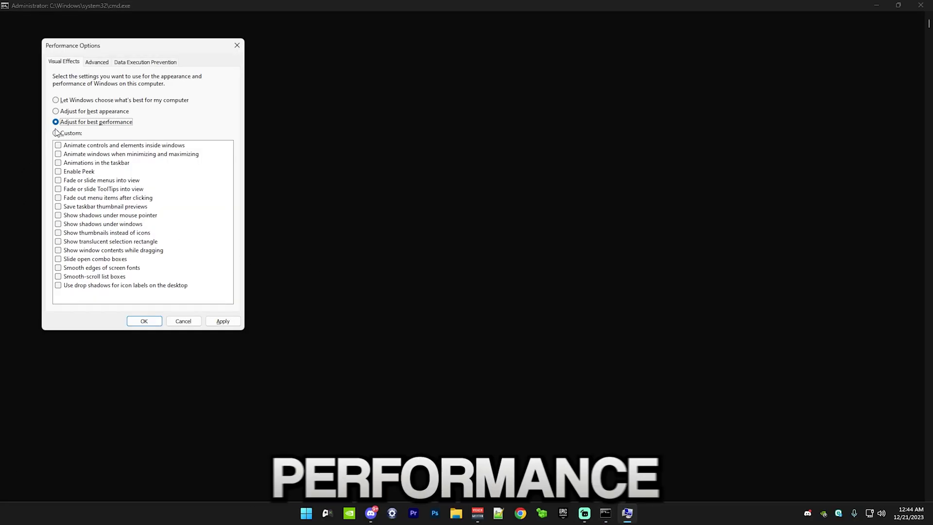
{"action": "left_click", "coordinate": [56, 133]}
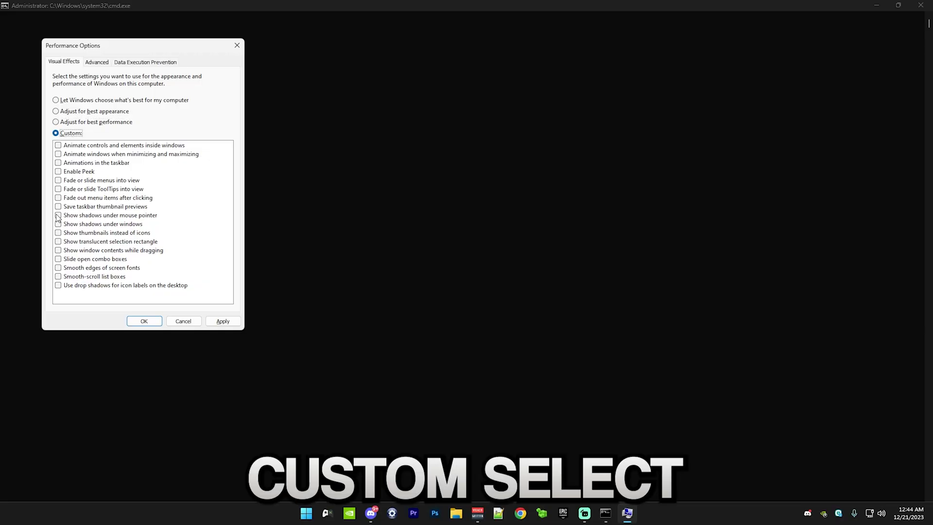
{"action": "left_click", "coordinate": [61, 233]}
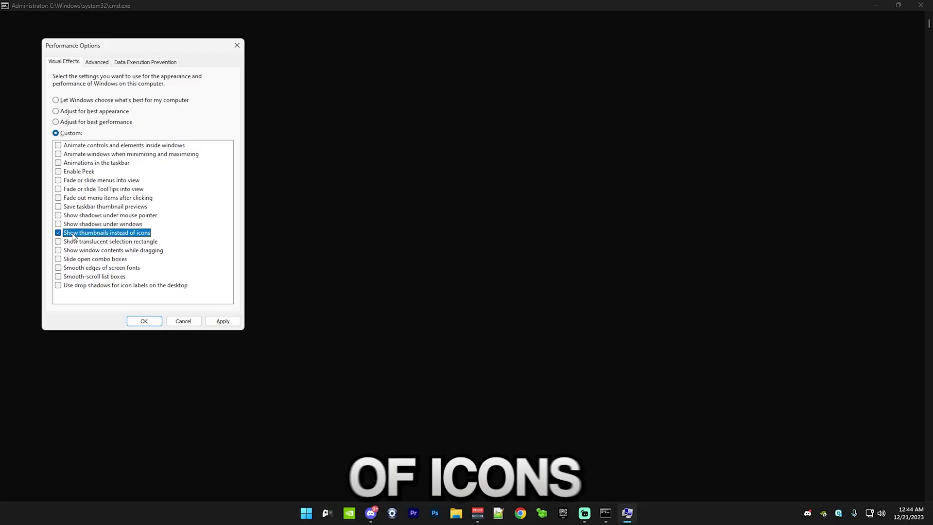
{"action": "left_click", "coordinate": [58, 268]}
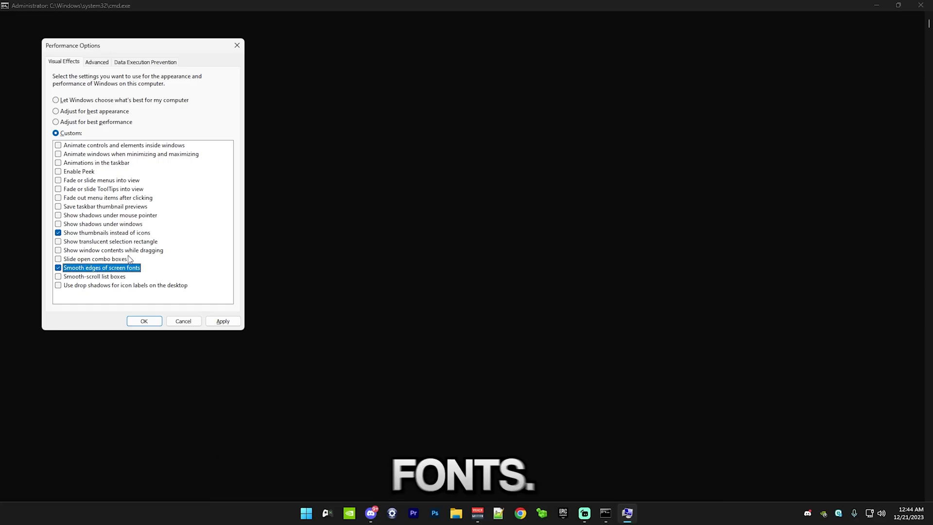
{"action": "left_click", "coordinate": [109, 234]}
{"action": "left_click", "coordinate": [57, 232]}
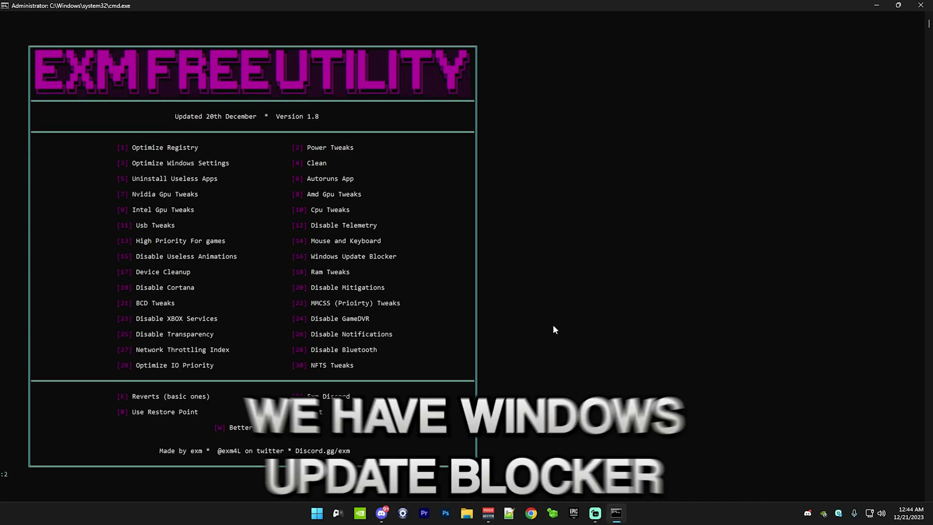
Keep Windows updates disabled and services protected in Windows Update Blocker (option 16), then close it.
{"action": "type", "text": "16"}
{"action": "key", "text": "Return"}
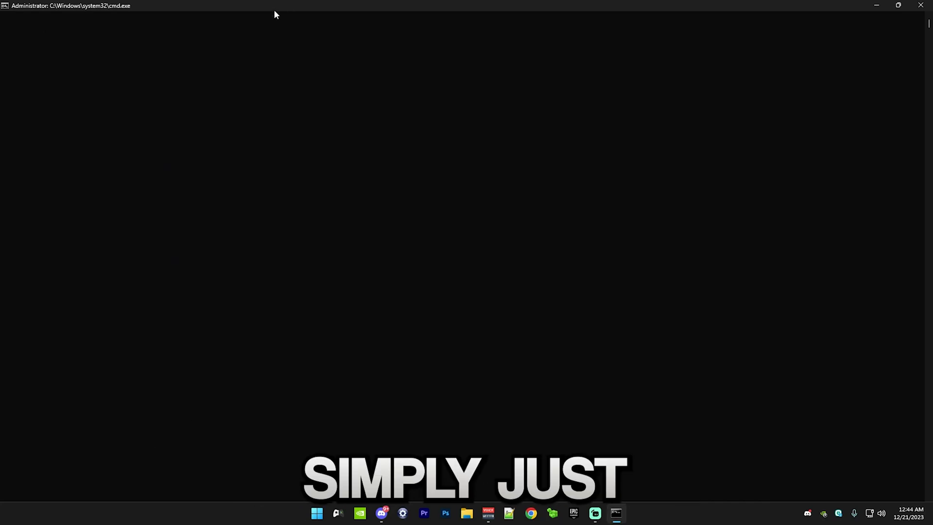
{"action": "left_click", "coordinate": [529, 290]}
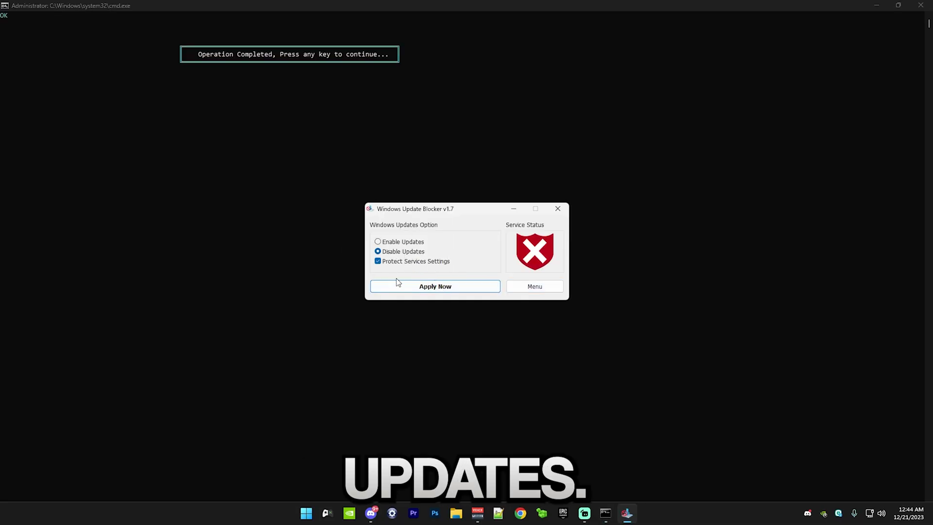
{"action": "left_click", "coordinate": [420, 287]}
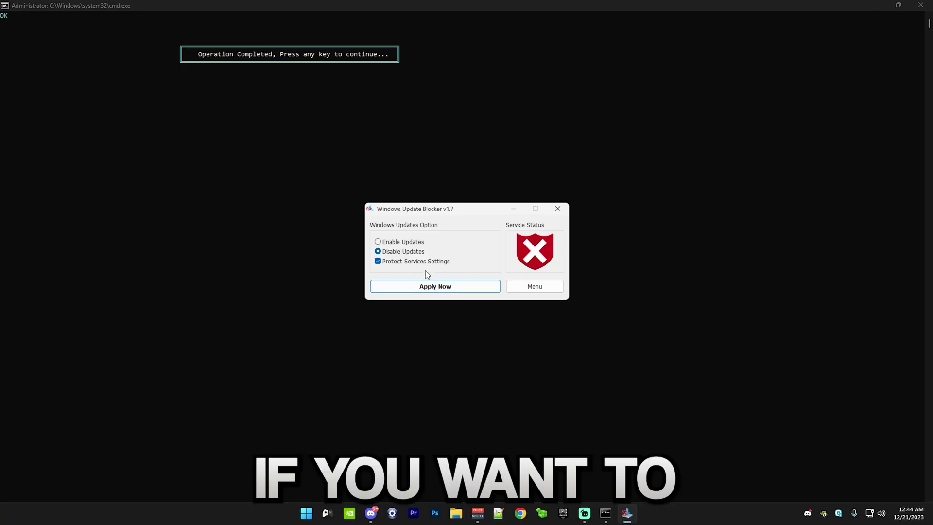
{"action": "left_click", "coordinate": [379, 242]}
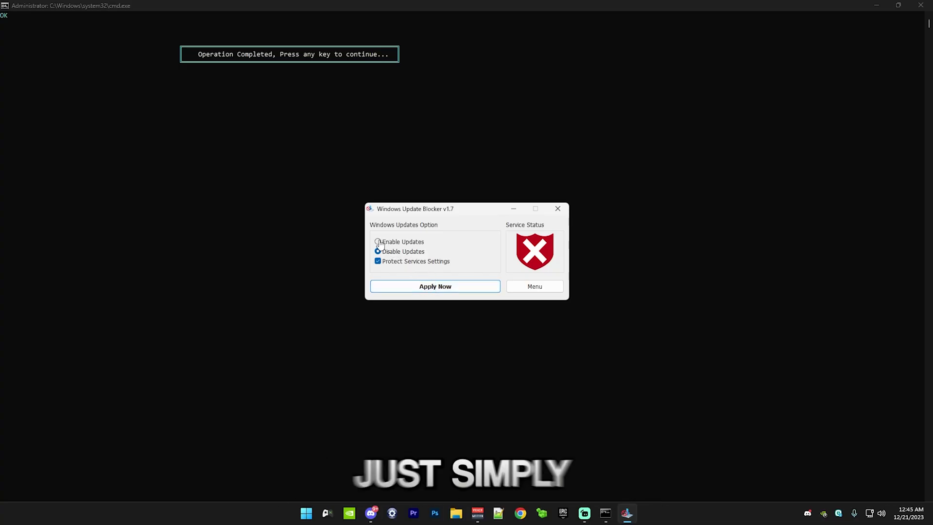
{"action": "left_click", "coordinate": [420, 290]}
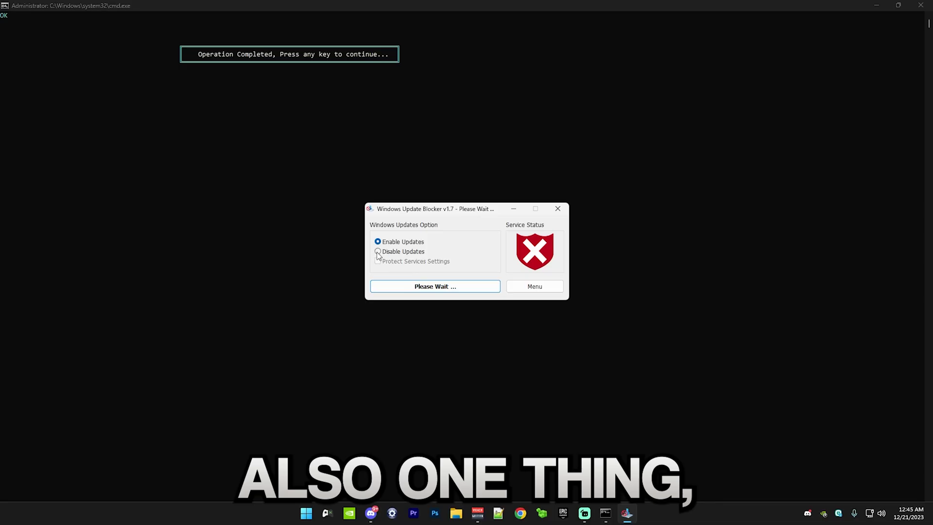
{"action": "left_click", "coordinate": [403, 286]}
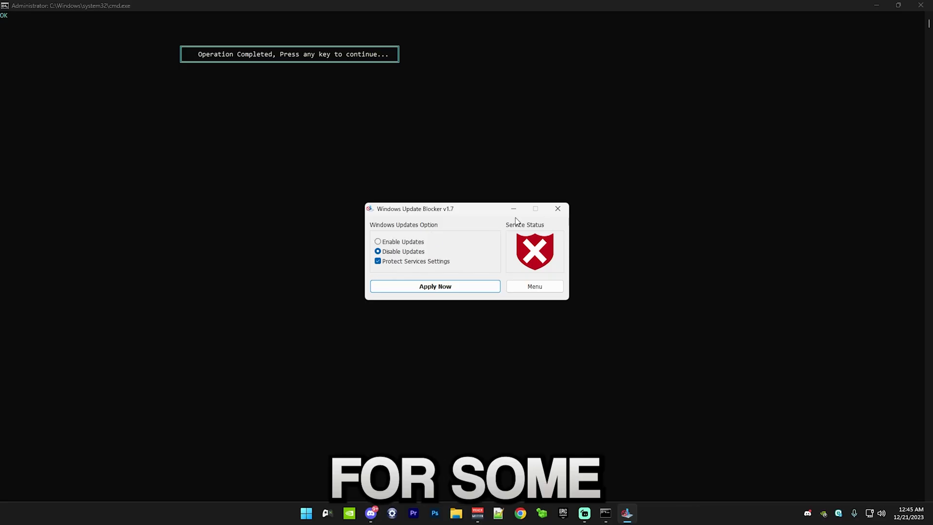
{"action": "left_click", "coordinate": [557, 209]}
Remove all 11 non-present devices with the Device Cleanup Tool (option 17).
{"action": "key", "text": "Return"}
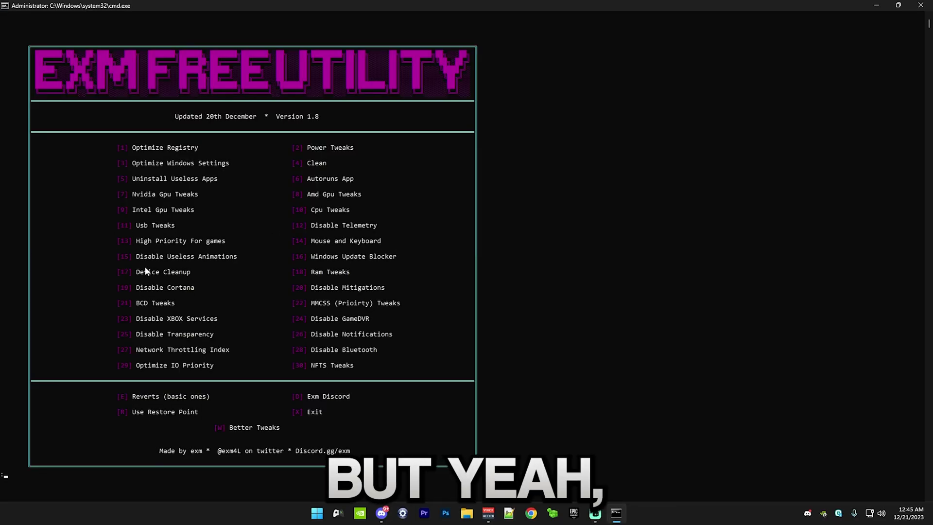
{"action": "type", "text": "17"}
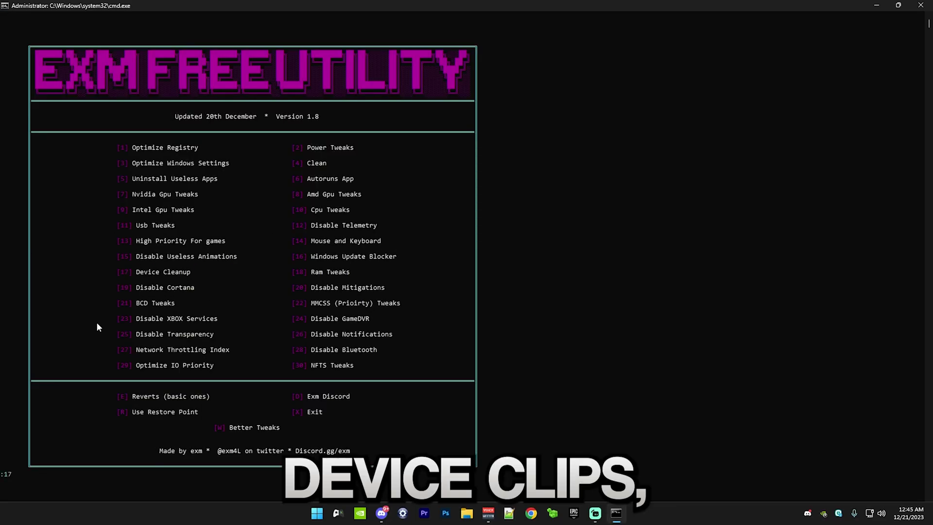
{"action": "key", "text": "Return"}
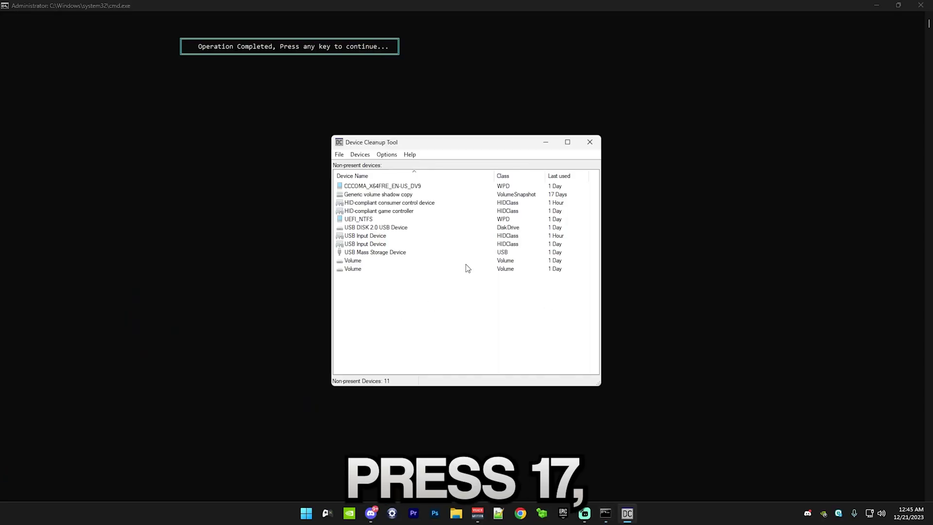
{"action": "left_click", "coordinate": [396, 253]}
{"action": "key", "text": "ctrl+a"}
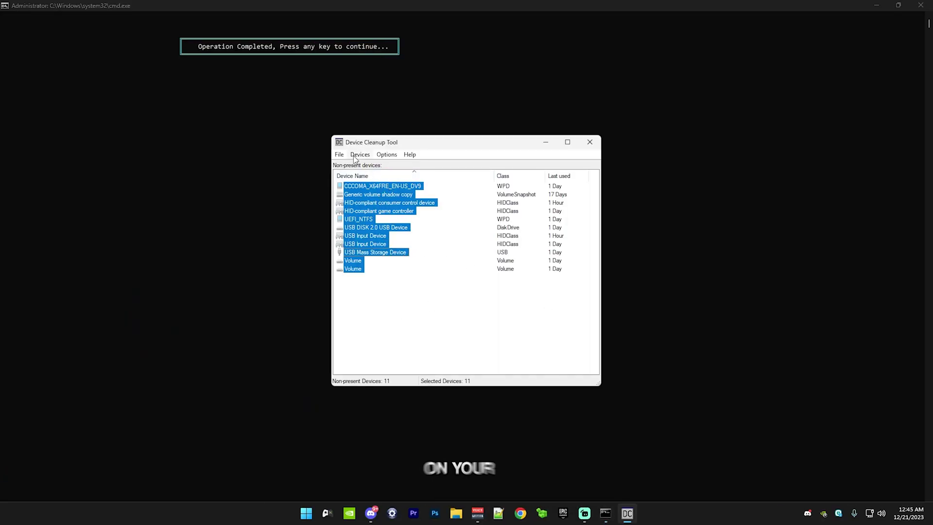
{"action": "left_click", "coordinate": [360, 154]}
{"action": "left_click", "coordinate": [376, 181]}
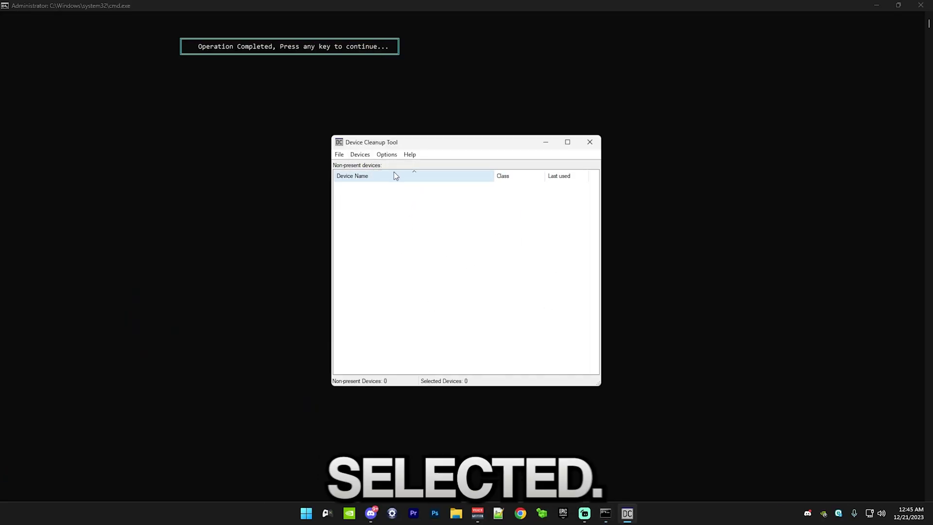
{"action": "left_click", "coordinate": [590, 142]}
{"action": "key", "text": "Return"}
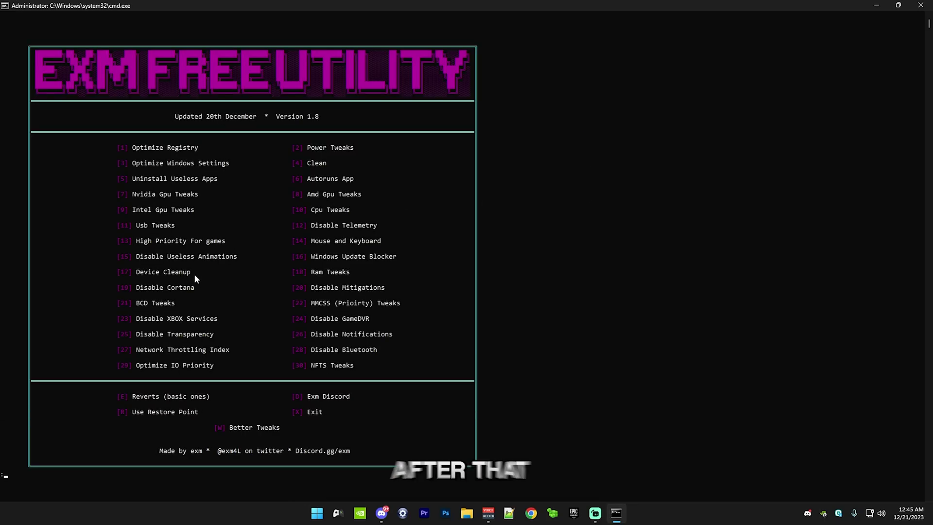
Apply the Ram Tweaks (option 18) and disable Cortana (option 19).
{"action": "type", "text": "18"}
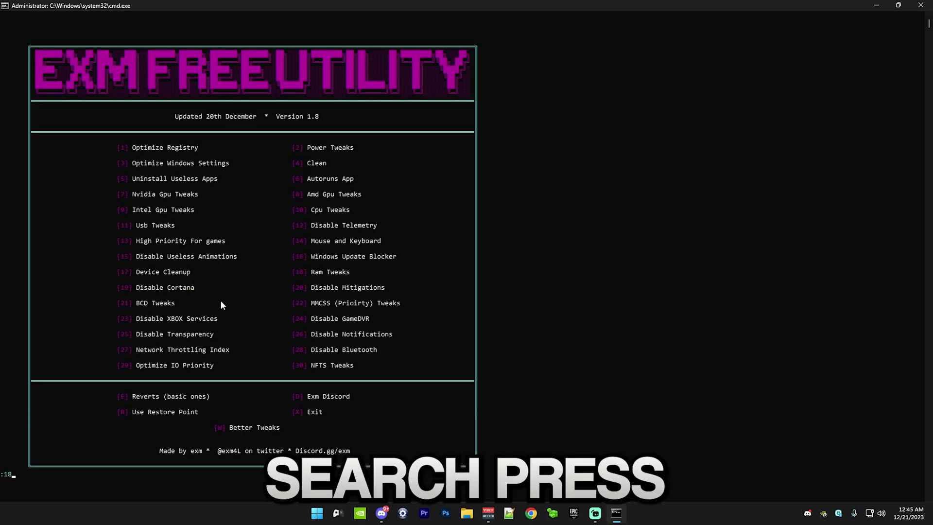
{"action": "key", "text": "Return"}
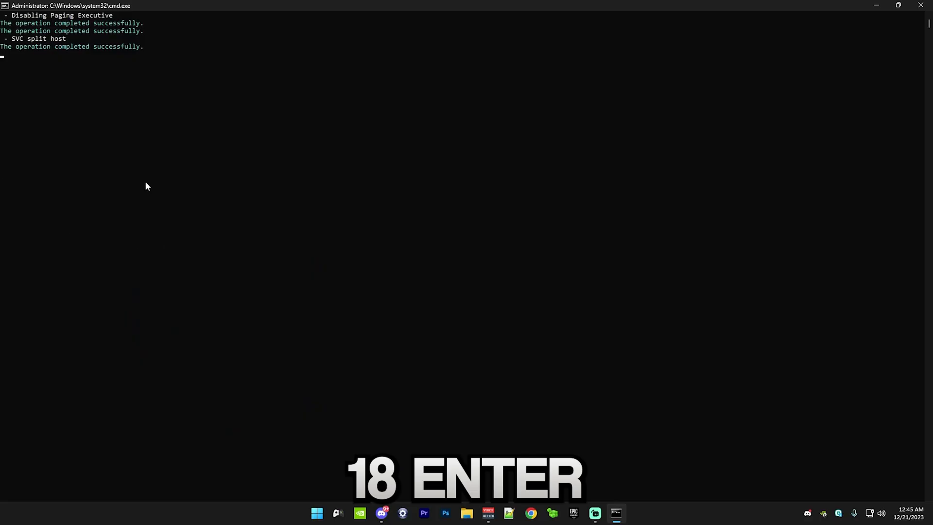
{"action": "type", "text": "1"}
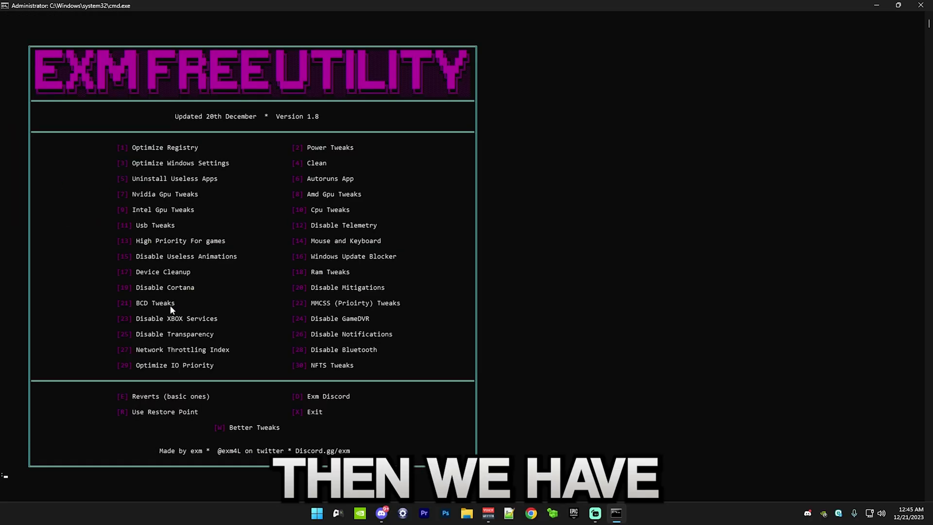
{"action": "type", "text": "9"}
{"action": "key", "text": "Return"}
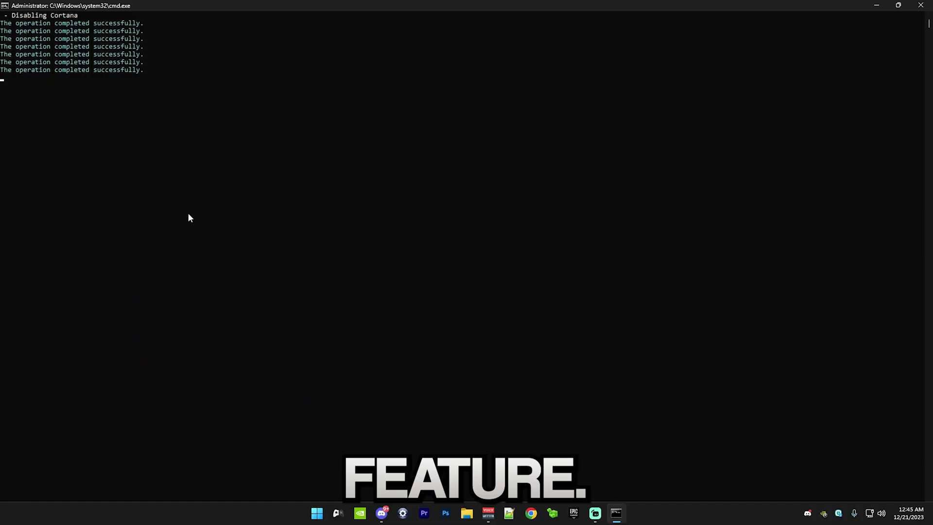
{"action": "key", "text": "Return"}
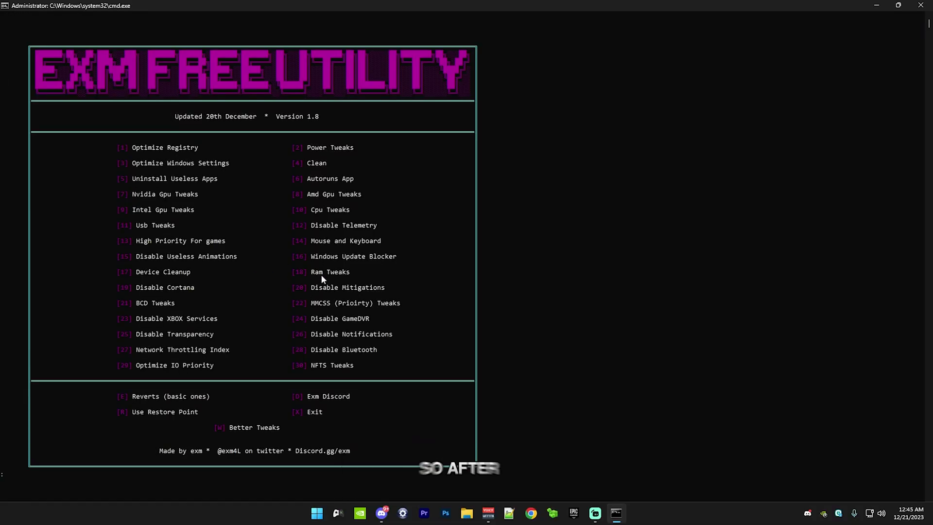
{"action": "mouse_move", "coordinate": [385, 278]}
{"action": "left_mouse_down"}
{"action": "mouse_move", "coordinate": [369, 288]}
{"action": "mouse_move", "coordinate": [389, 287]}
{"action": "left_mouse_up"}
{"action": "left_click", "coordinate": [576, 303]}
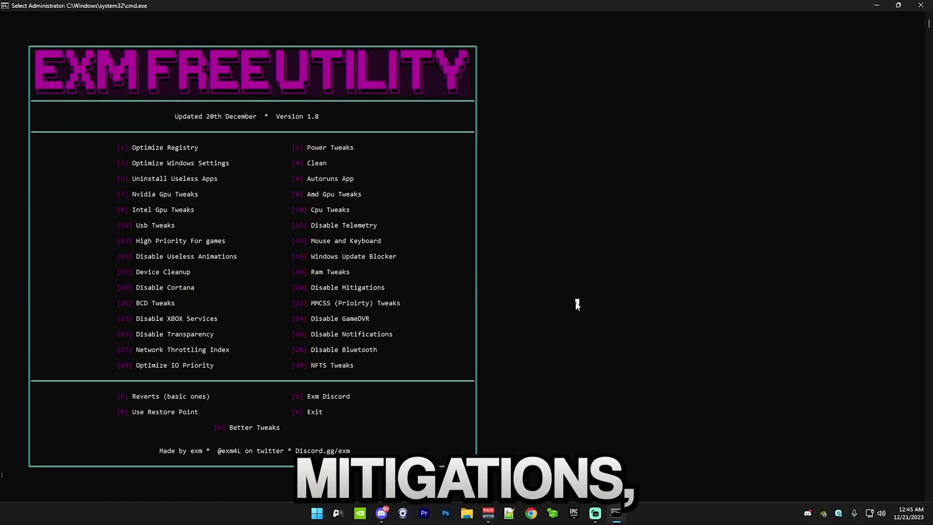
Run option 20, Disable Mitigations, turning off virtualization-based security.
{"action": "type", "text": "2"}
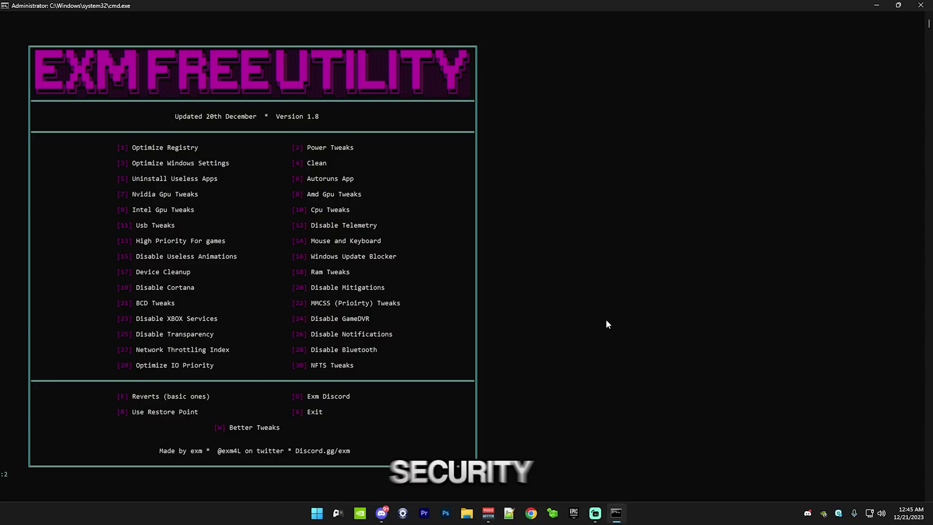
{"action": "type", "text": "0"}
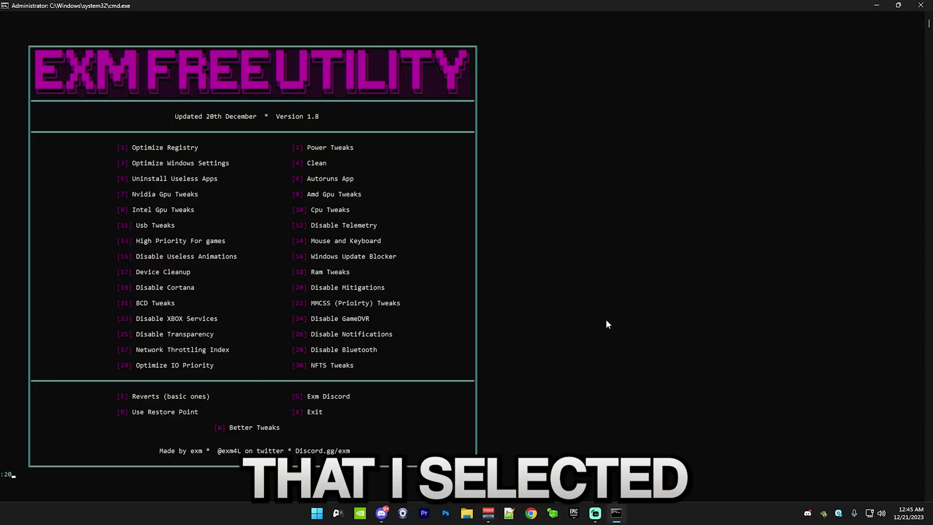
{"action": "key", "text": "Return"}
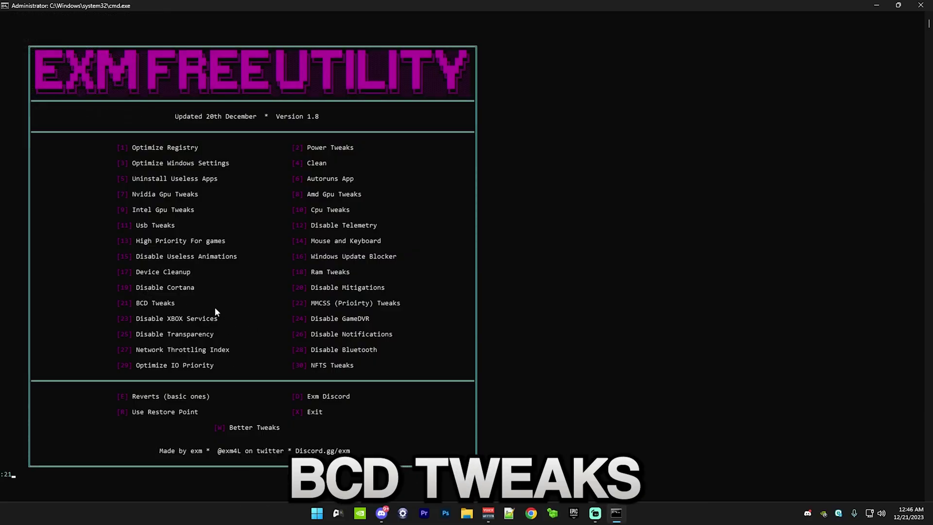
{"action": "key", "text": "BackSpace"}
{"action": "key", "text": "BackSpace"}
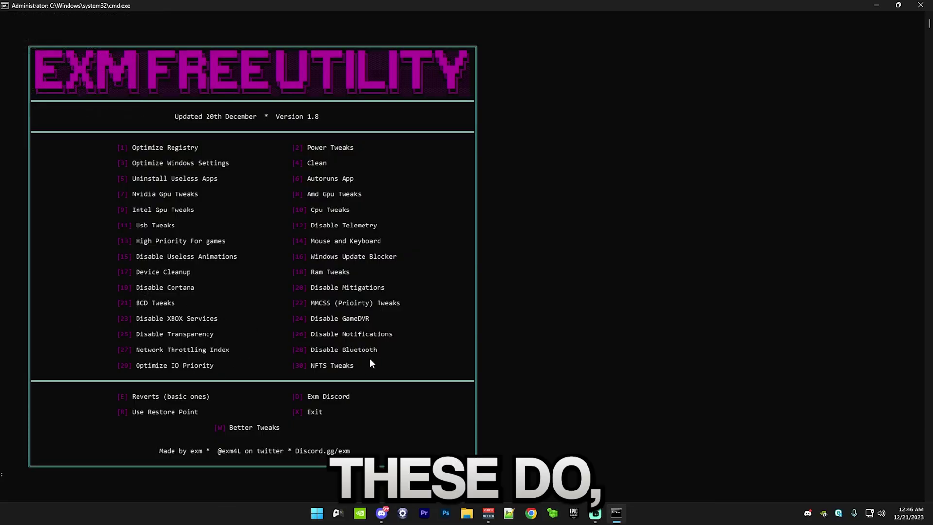
{"action": "left_click", "coordinate": [149, 295]}
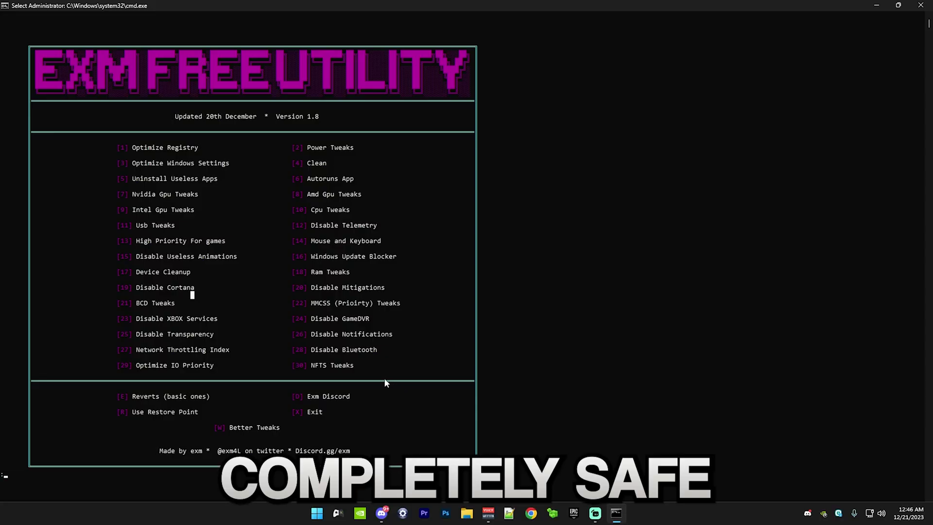
{"action": "type", "text": "21"}
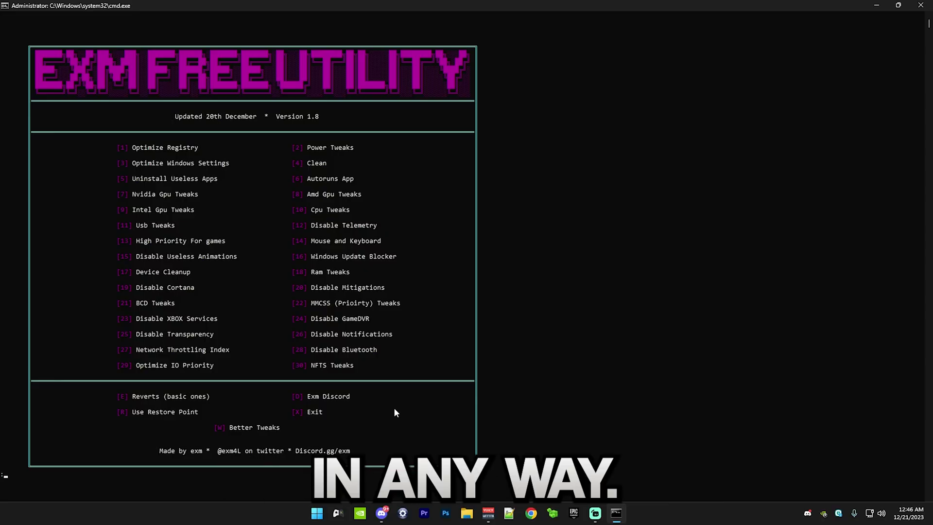
Run the BCD tweaks (21) and the MMCSS priority tweaks (22).
{"action": "type", "text": "21"}
{"action": "key", "text": "Return"}
{"action": "type", "text": "22"}
{"action": "key", "text": "Return"}
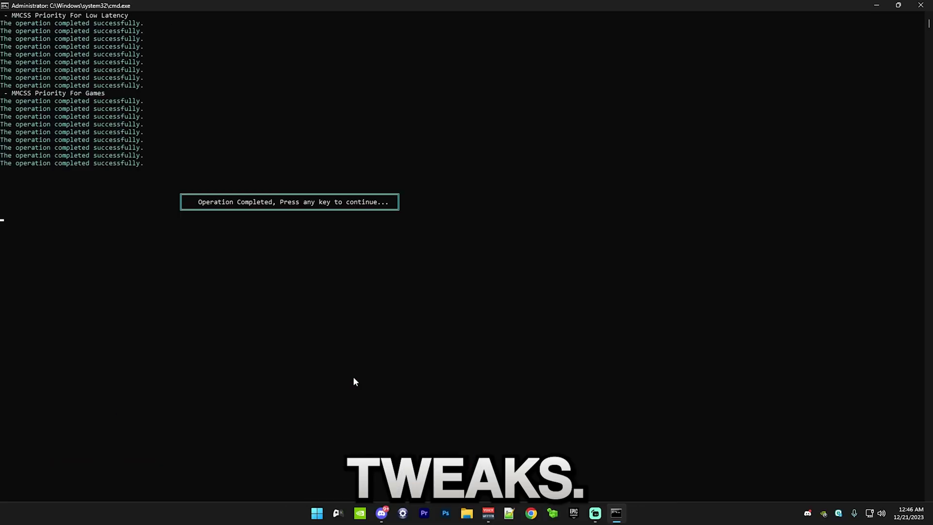
{"action": "key", "text": "Return"}
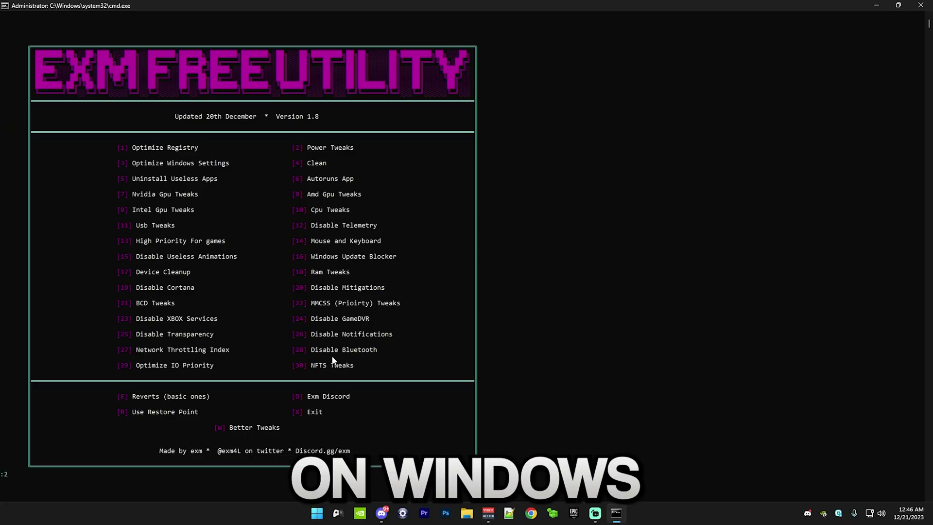
{"action": "key", "text": "Return"}
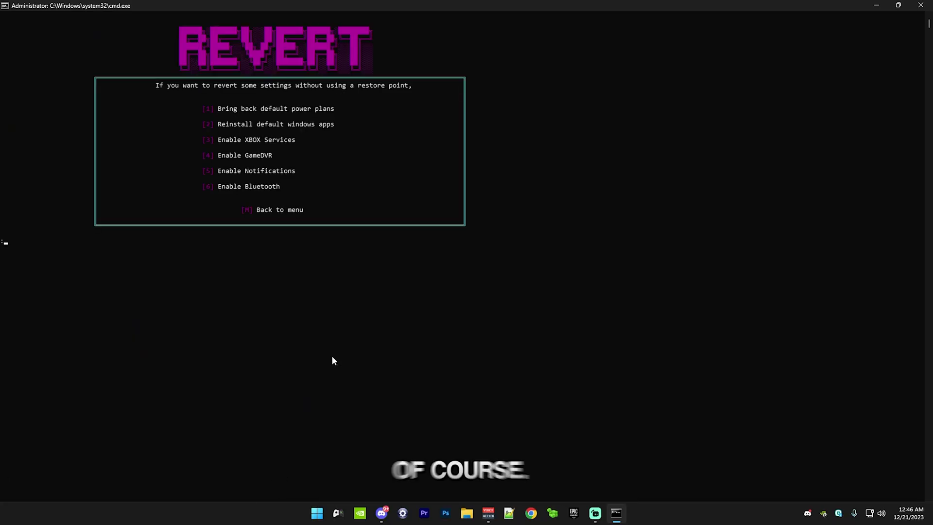
Disable Xbox services, GameDVR and transparency, and apply network throttling and IO priority tweaks (24-29).
{"action": "type", "text": "24"}
{"action": "key", "text": "Return"}
{"action": "key", "text": "Return"}
{"action": "type", "text": "24"}
{"action": "key", "text": "Return"}
{"action": "key", "text": "Return"}
{"action": "type", "text": "25"}
{"action": "key", "text": "Return"}
{"action": "key", "text": "Return"}
{"action": "type", "text": "26"}
{"action": "key", "text": "Return"}
{"action": "key", "text": "Return"}
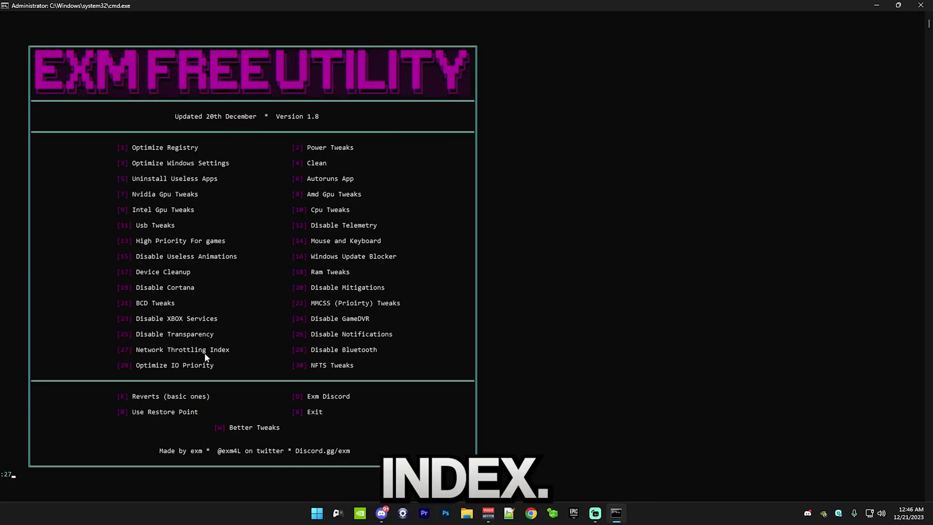
{"action": "key", "text": "Return"}
{"action": "key", "text": "Return"}
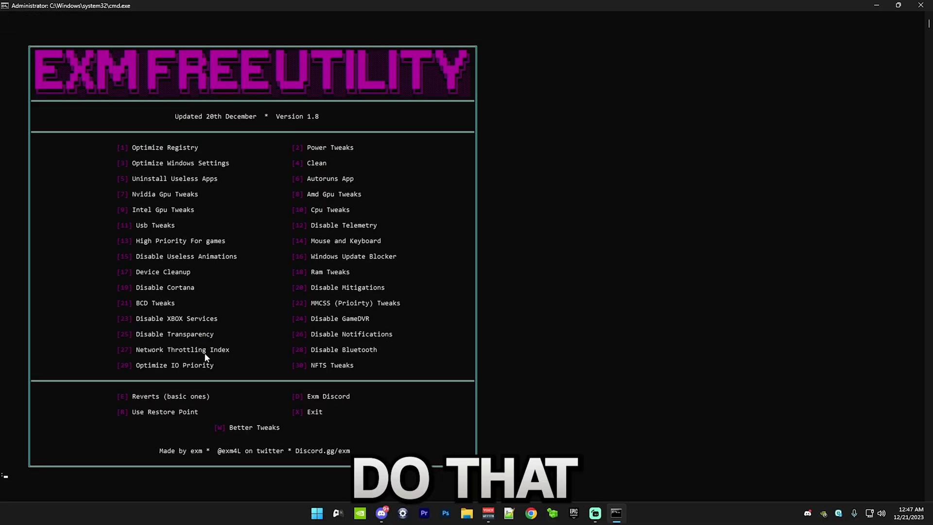
{"action": "type", "text": "29"}
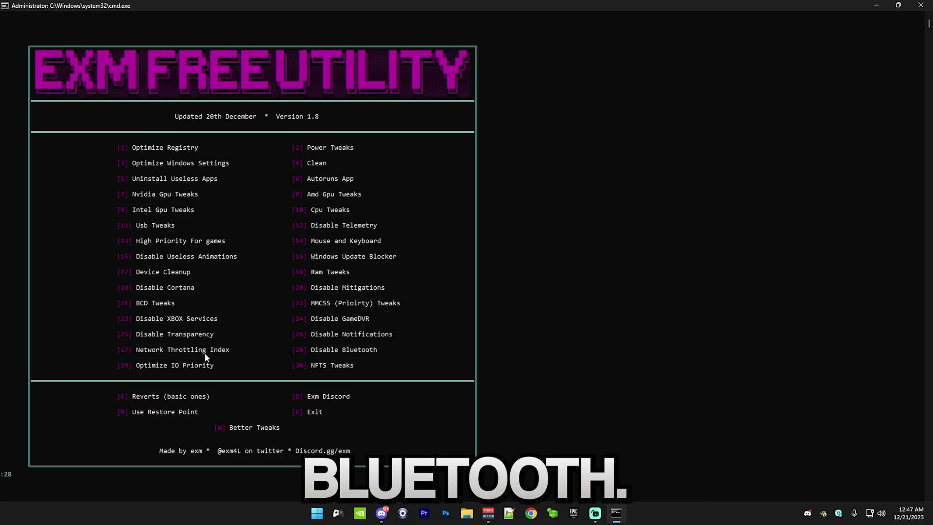
{"action": "key", "text": "Return"}
{"action": "key", "text": "Return"}
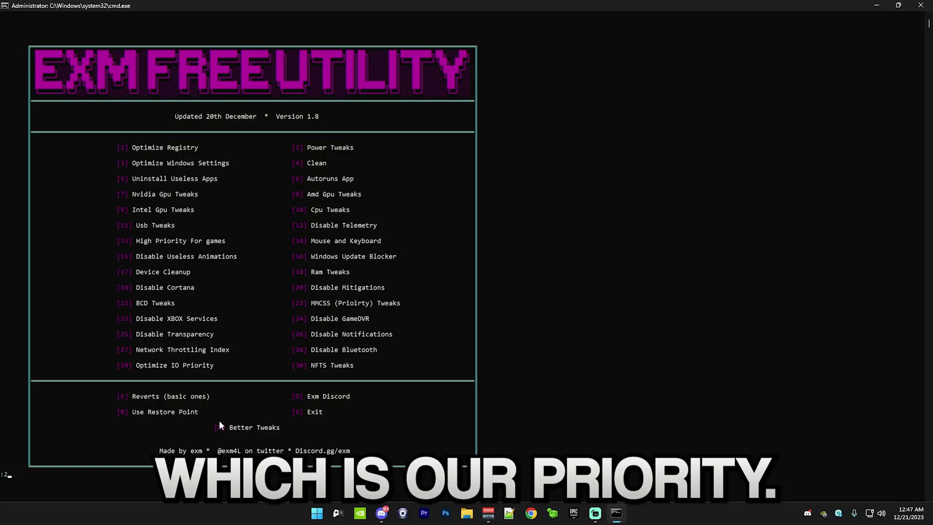
Finish the remaining NTFS tweak, then restart the PC via Start > Power.
{"action": "key", "text": "Return"}
{"action": "type", "text": "2"}
{"action": "key", "text": "Return"}
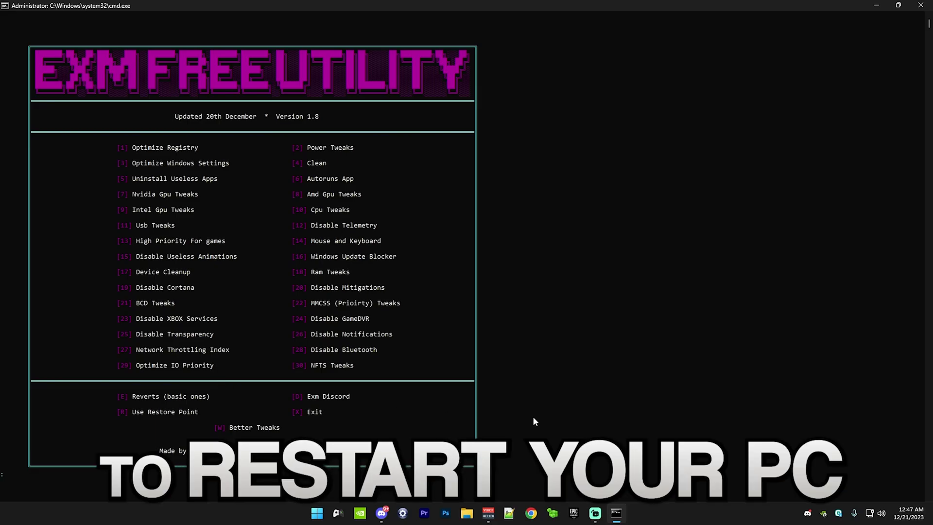
{"action": "left_click", "coordinate": [317, 513]}
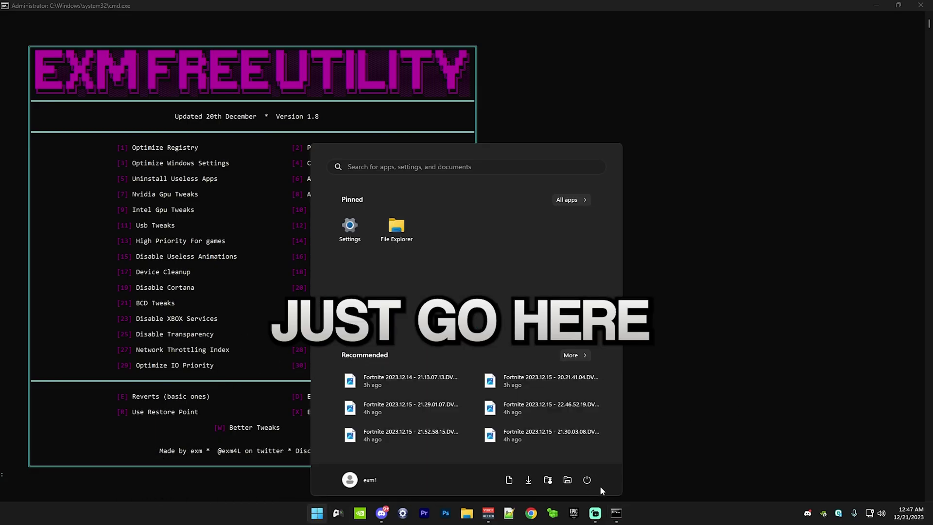
{"action": "left_click", "coordinate": [587, 480]}
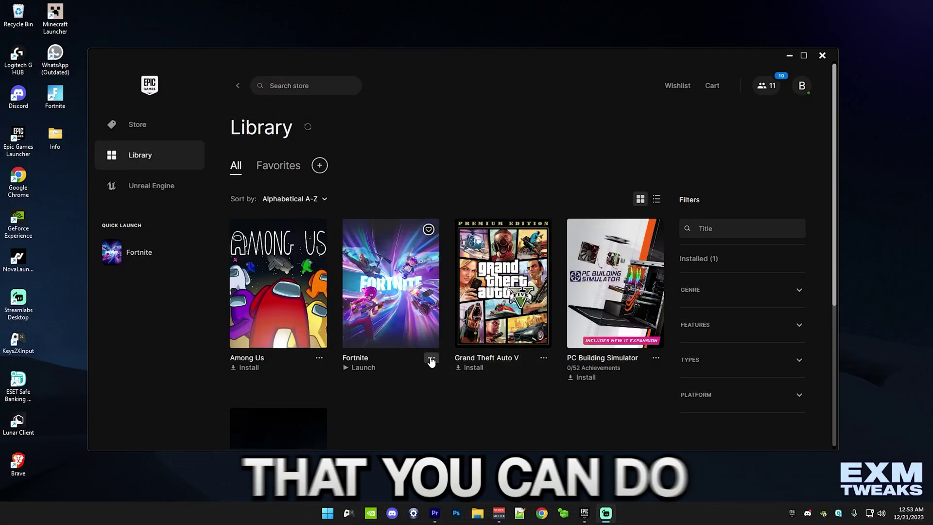
In Fortnite's installation options, add Pre-download Streamed Assets, drop DirectX 12 Shaders and High Resolution Textures, and apply.
{"action": "left_click", "coordinate": [431, 359]}
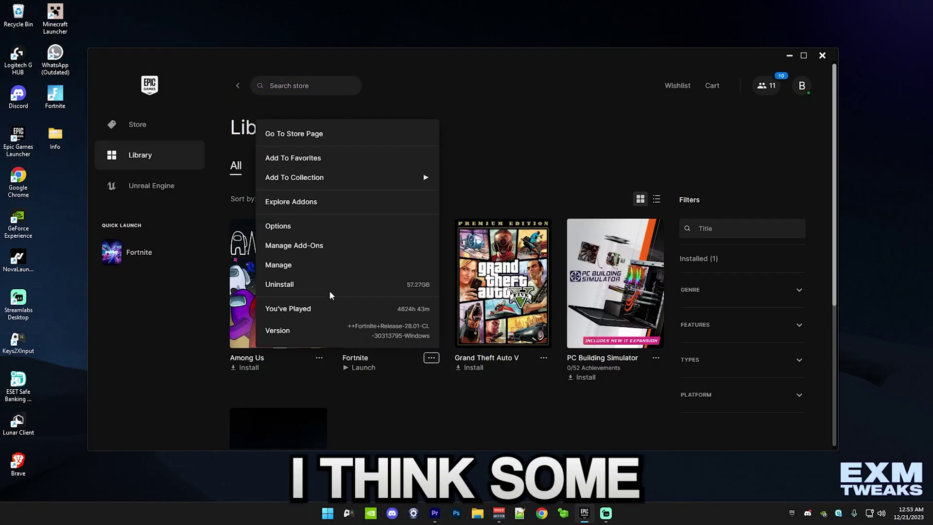
{"action": "left_click", "coordinate": [275, 227]}
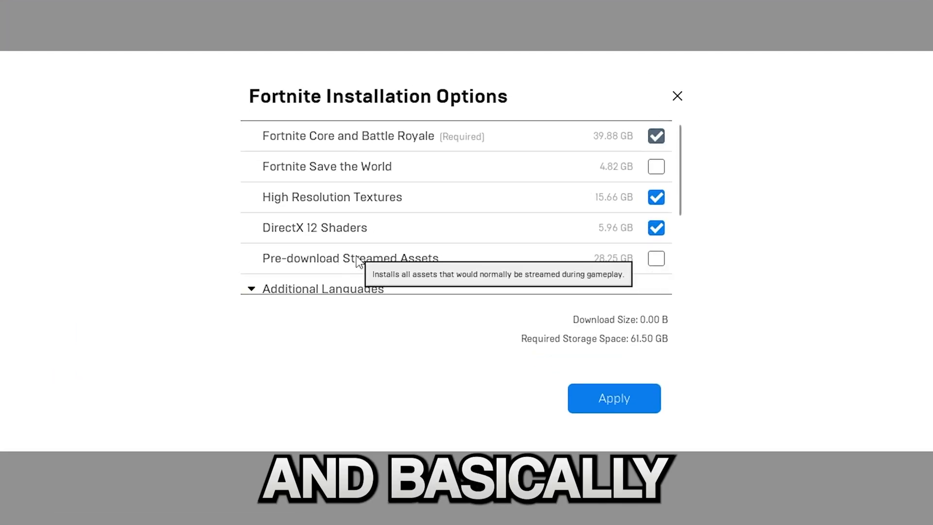
{"action": "left_click", "coordinate": [655, 258]}
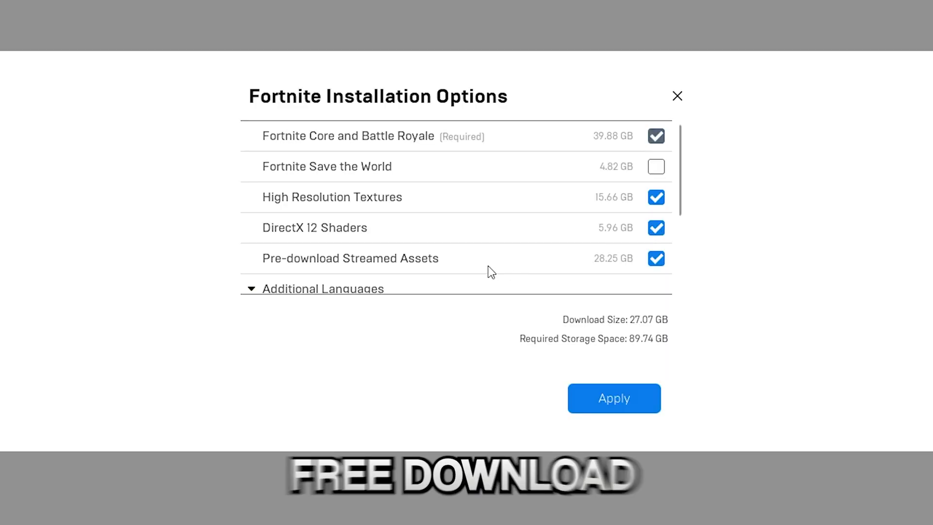
{"action": "left_click", "coordinate": [656, 235]}
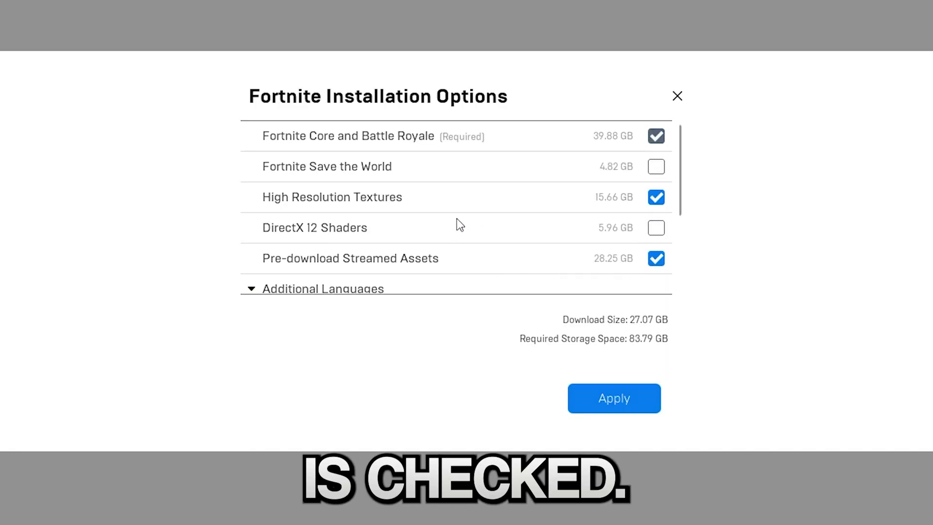
{"action": "left_click", "coordinate": [656, 198]}
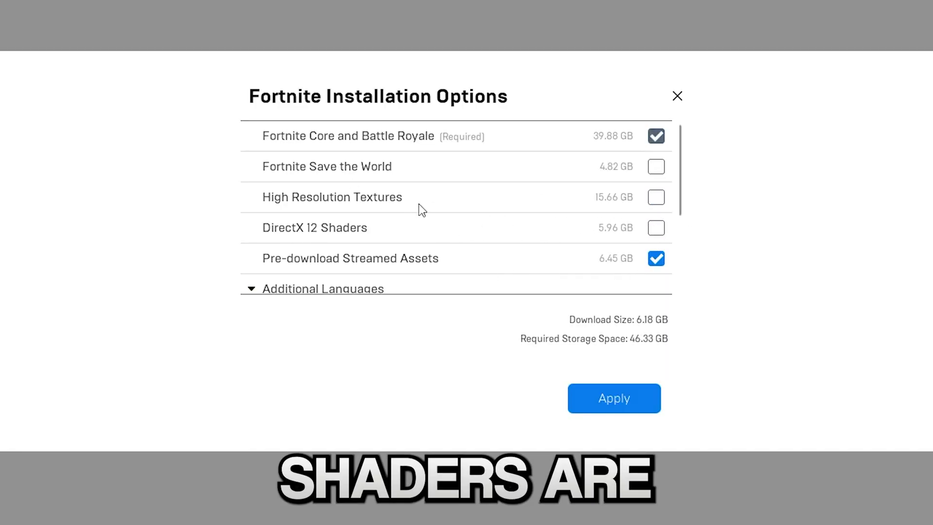
{"action": "scroll", "coordinate": [437, 207], "scroll_direction": "down", "scroll_amount": 2}
{"action": "scroll", "coordinate": [315, 237], "scroll_direction": "down", "scroll_amount": 1}
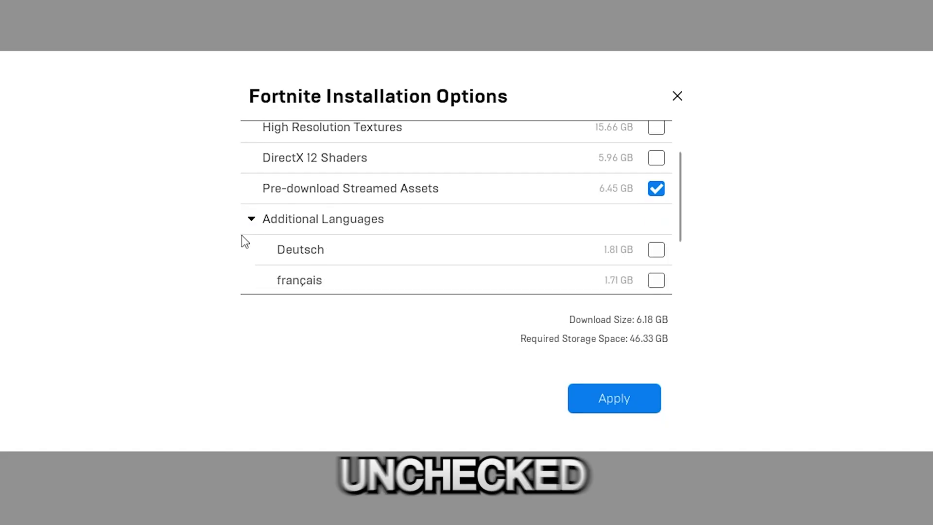
{"action": "scroll", "coordinate": [435, 201], "scroll_direction": "down", "scroll_amount": 1}
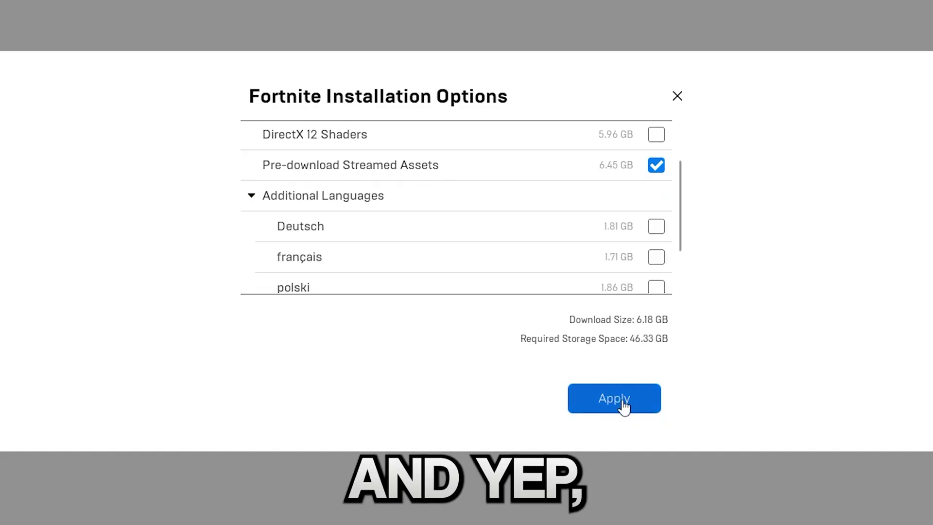
{"action": "left_click", "coordinate": [621, 400]}
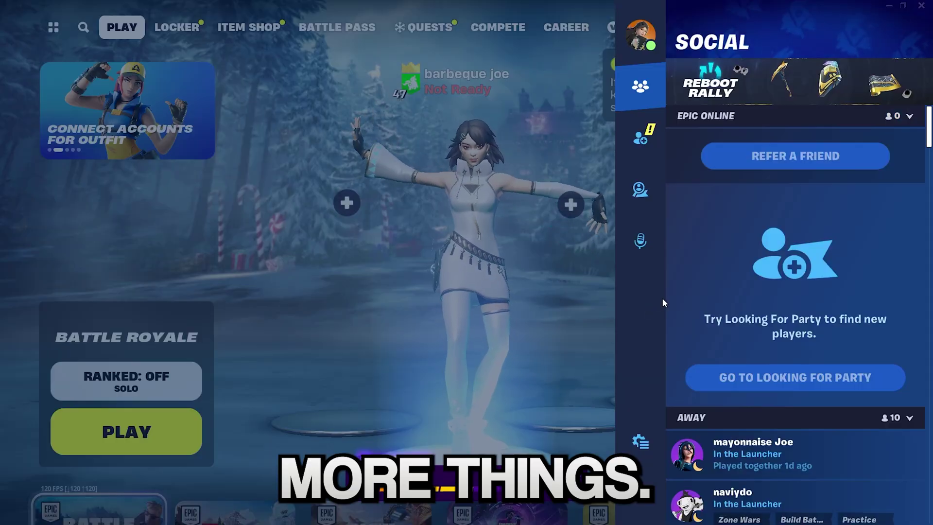
Browse Fortnite's Game settings page, then the Account and Privacy settings.
{"action": "left_click", "coordinate": [640, 442]}
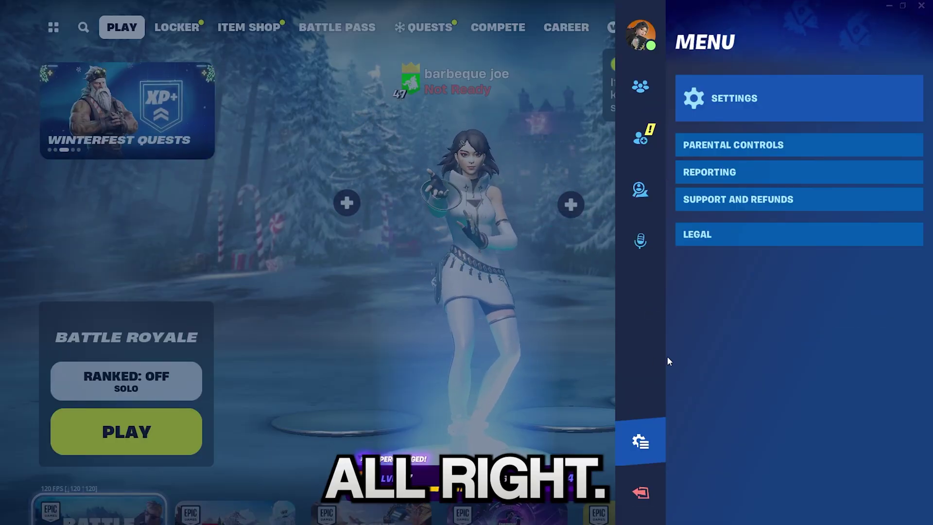
{"action": "left_click", "coordinate": [721, 117]}
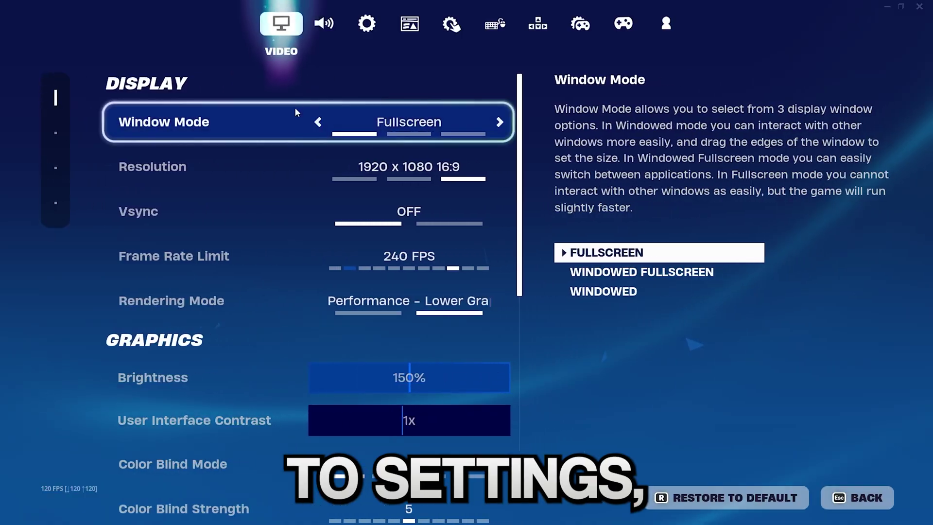
{"action": "left_click", "coordinate": [366, 23]}
{"action": "scroll", "coordinate": [427, 373], "scroll_direction": "down", "scroll_amount": 15}
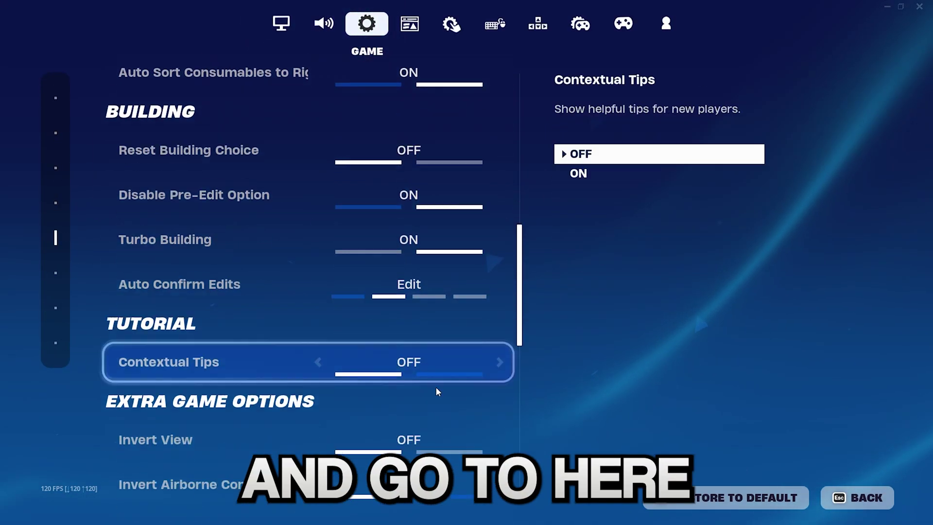
{"action": "left_click_drag", "start_coordinate": [521, 292], "coordinate": [533, 410]}
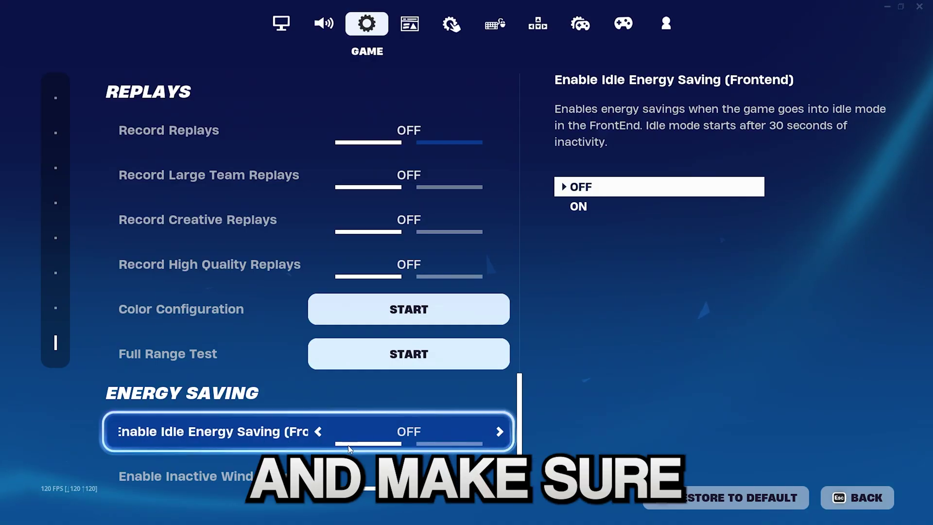
{"action": "scroll", "coordinate": [320, 404], "scroll_direction": "up", "scroll_amount": 5}
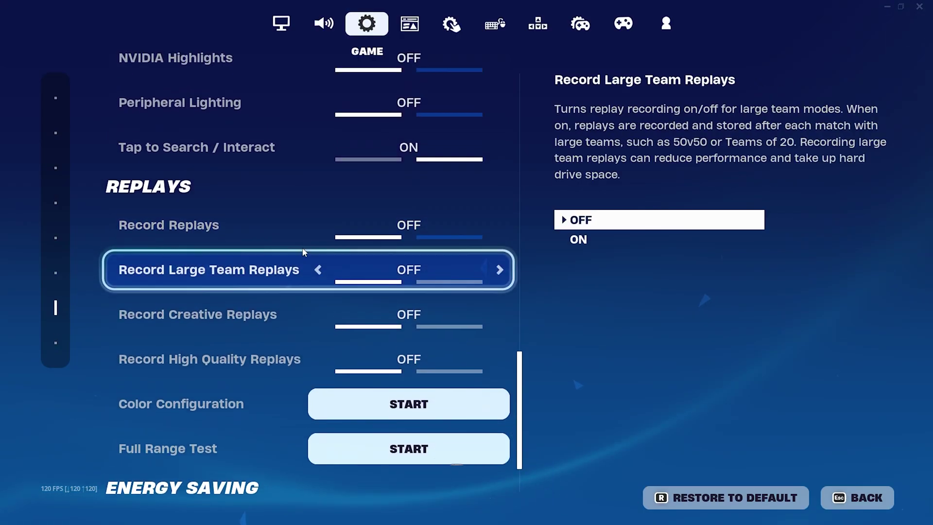
{"action": "scroll", "coordinate": [319, 404], "scroll_direction": "up", "scroll_amount": 3}
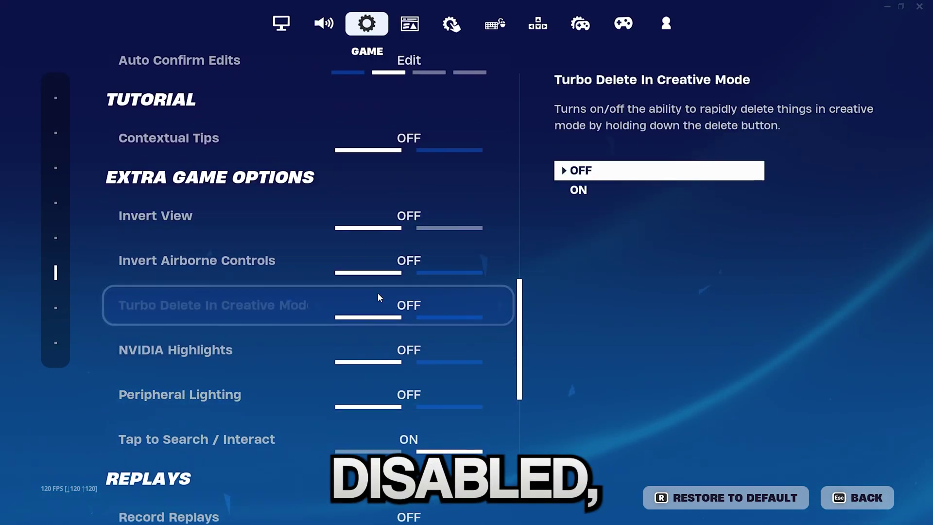
{"action": "scroll", "coordinate": [408, 306], "scroll_direction": "up", "scroll_amount": 1}
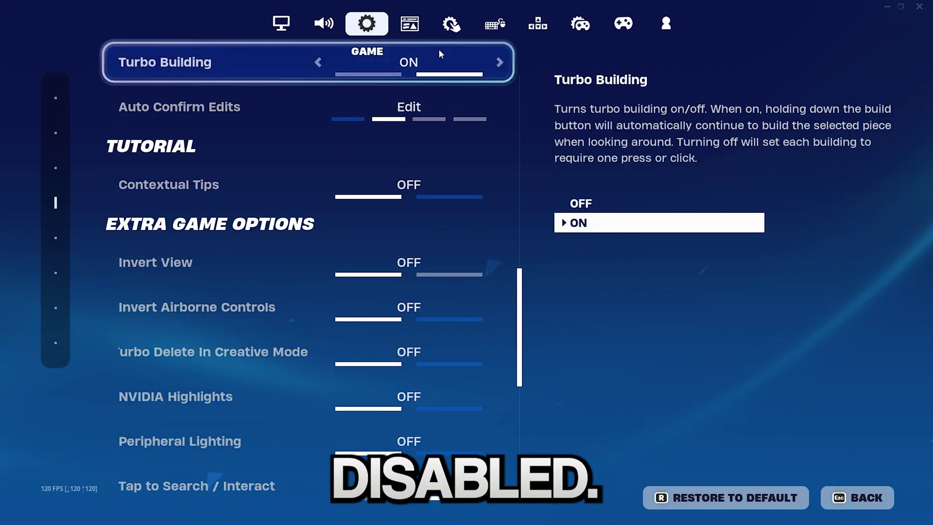
{"action": "left_click", "coordinate": [665, 24]}
{"action": "scroll", "coordinate": [464, 302], "scroll_direction": "down", "scroll_amount": 10}
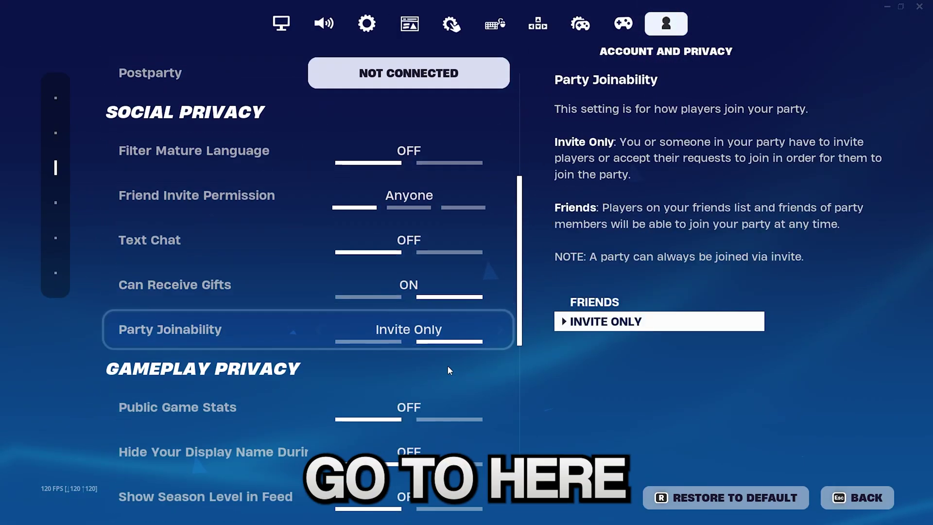
{"action": "scroll", "coordinate": [393, 271], "scroll_direction": "down", "scroll_amount": 1}
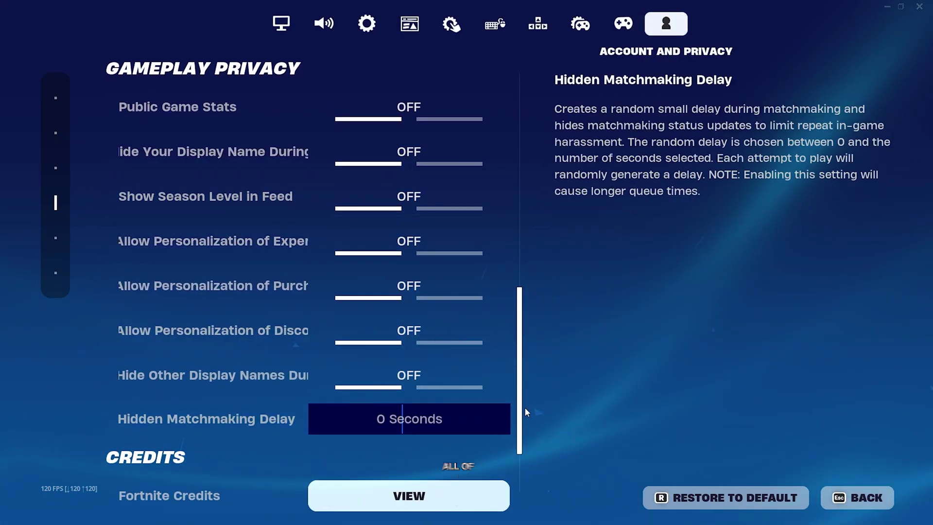
Quit Fortnite and run the utility's W option to open exmtweaks.com in Chrome.
{"action": "left_click", "coordinate": [900, 499]}
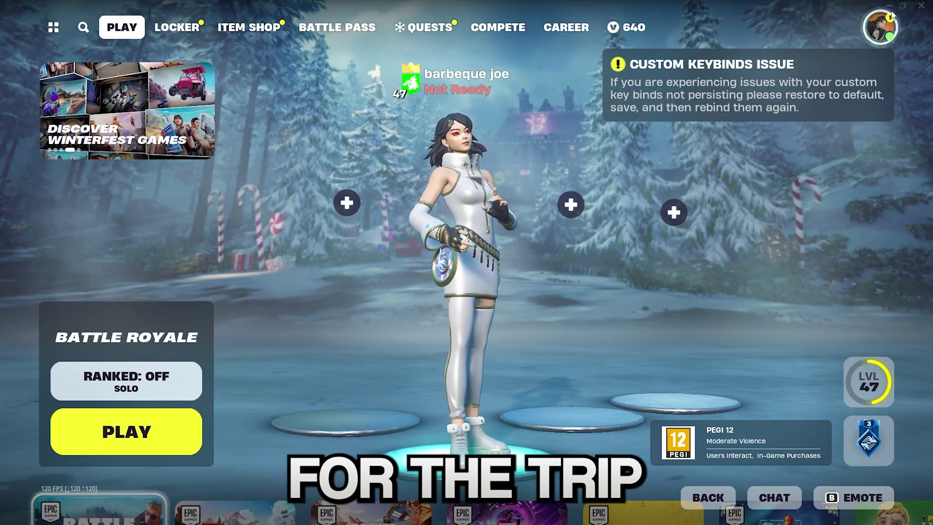
{"action": "left_click", "coordinate": [916, 7]}
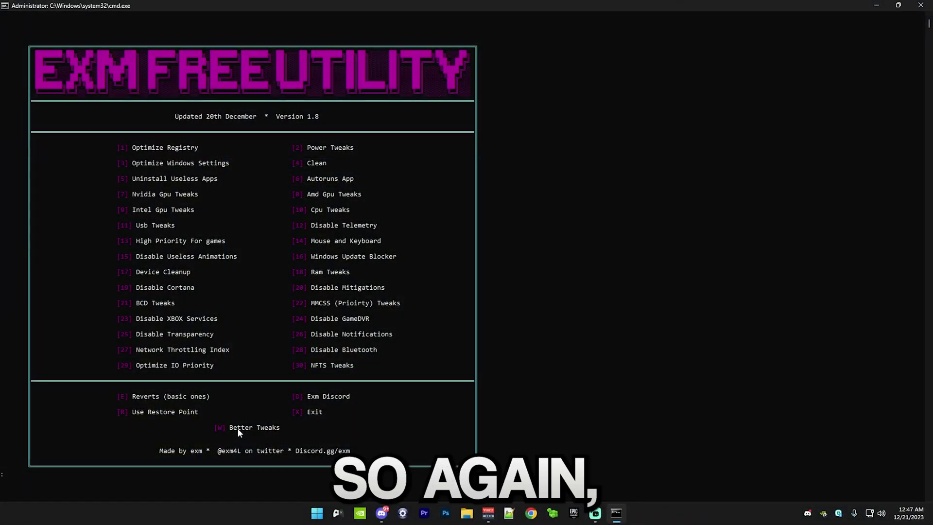
{"action": "type", "text": "W"}
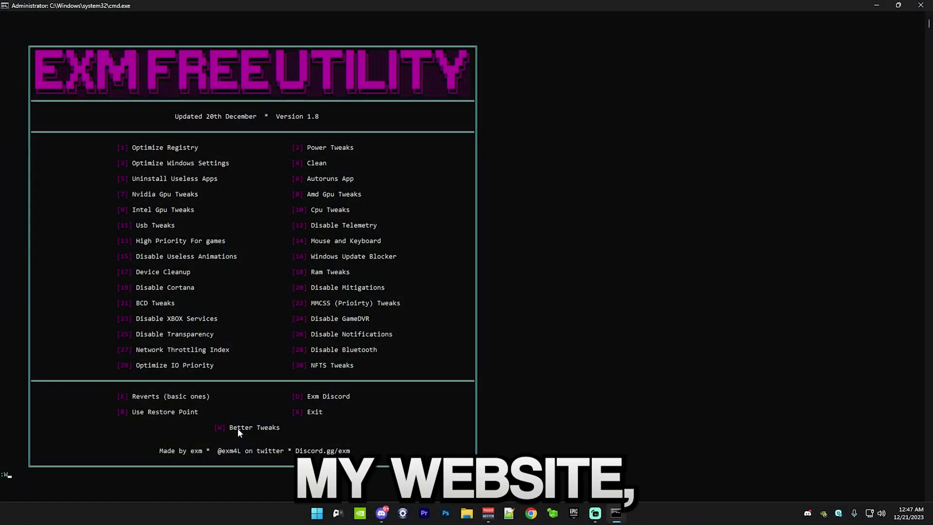
{"action": "key", "text": "Return"}
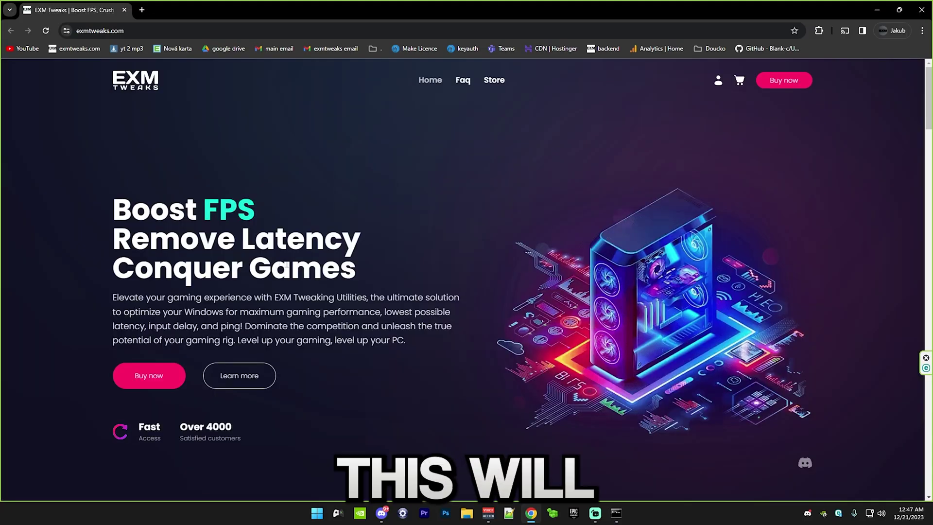
Go from the Store to the EXM Premium Tweaking Utility page and show its 4.84/5 reviews.
{"action": "scroll", "coordinate": [394, 223], "scroll_direction": "down", "scroll_amount": 5}
{"action": "scroll", "coordinate": [394, 222], "scroll_direction": "up", "scroll_amount": 2}
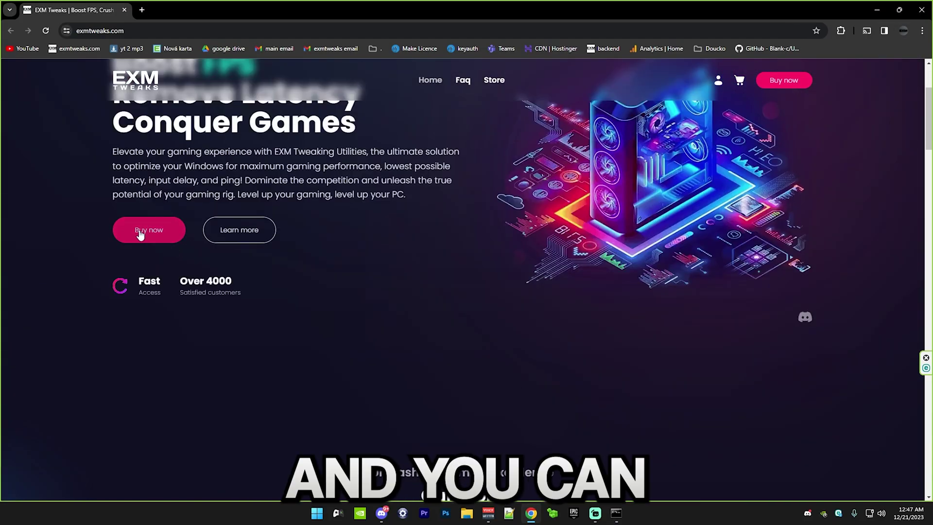
{"action": "left_click", "coordinate": [236, 227]}
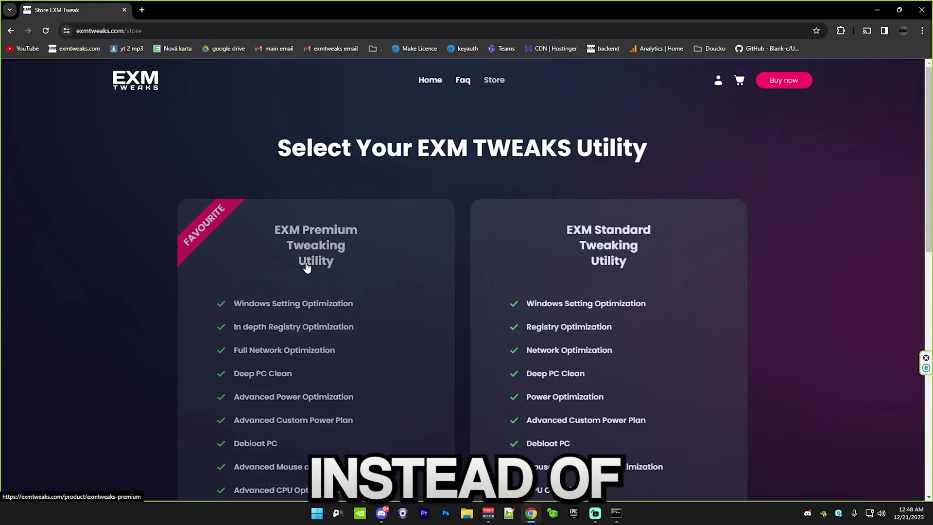
{"action": "left_click", "coordinate": [358, 272]}
{"action": "scroll", "coordinate": [411, 273], "scroll_direction": "down", "scroll_amount": 15}
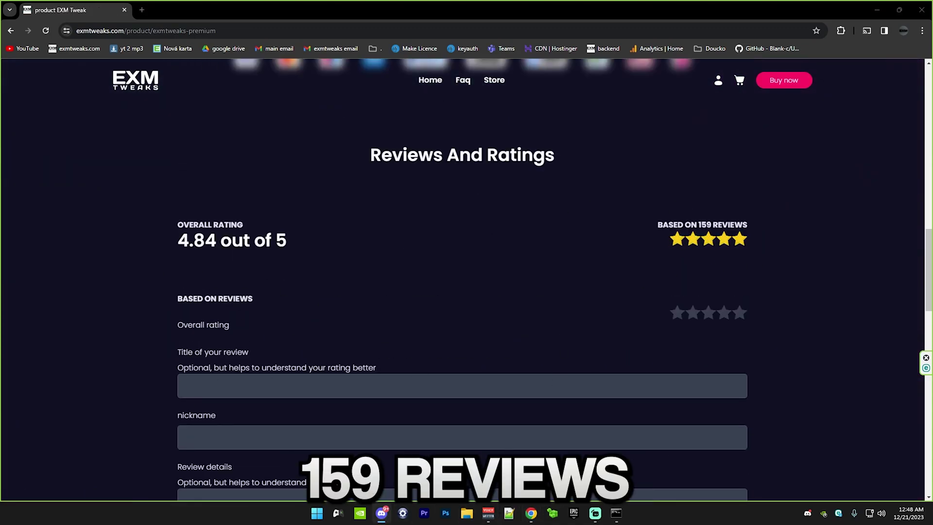
Switch to Discord and open the EXM Tweaks server's customer-reviews channel.
{"action": "left_click", "coordinate": [381, 513]}
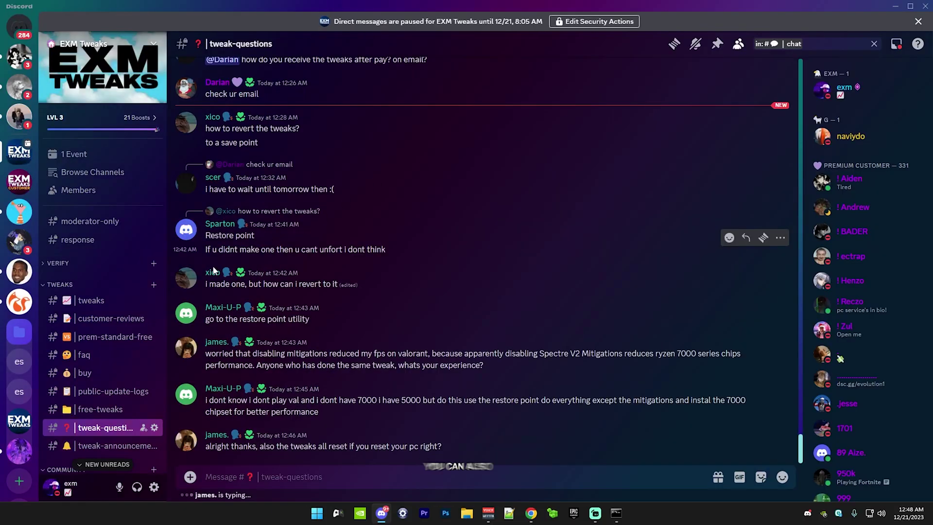
{"action": "scroll", "coordinate": [102, 292], "scroll_direction": "down", "scroll_amount": 3}
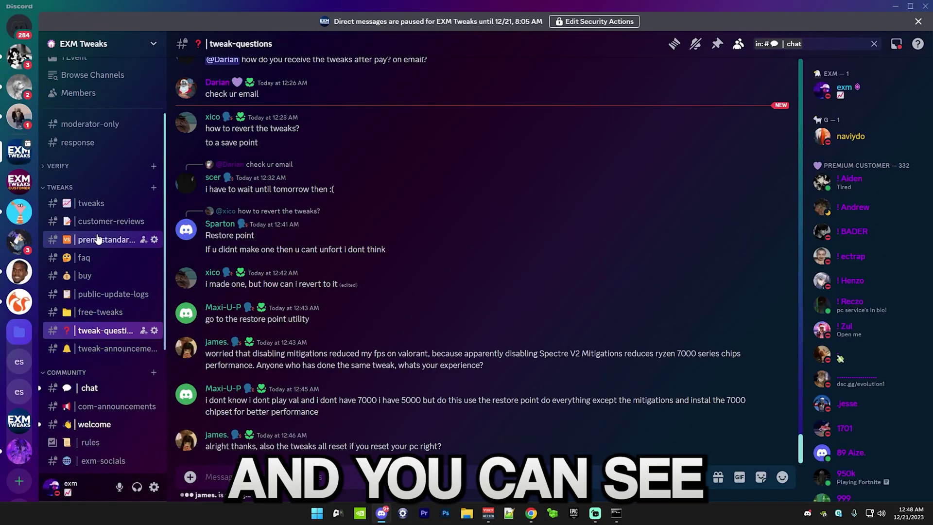
{"action": "left_click", "coordinate": [111, 221]}
{"action": "scroll", "coordinate": [331, 277], "scroll_direction": "down", "scroll_amount": 15}
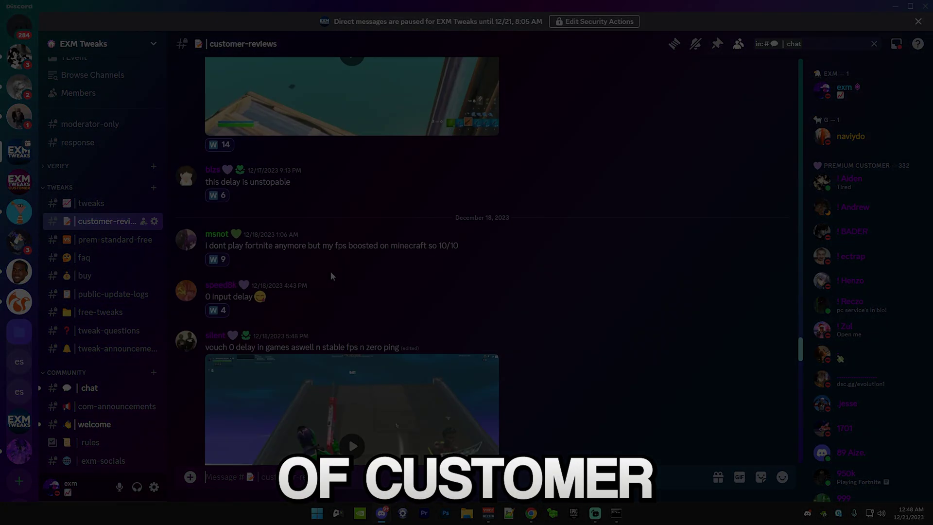